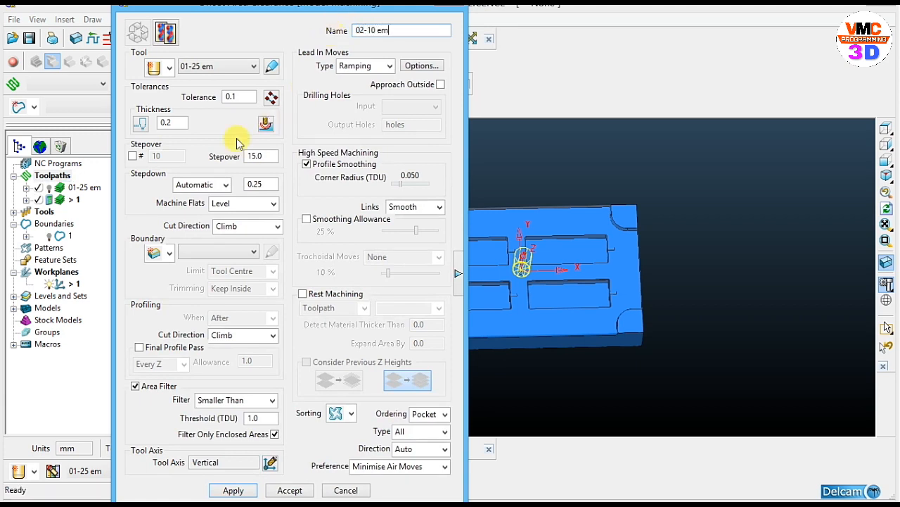
Set the stepover to 5 and the stepdown to 0.15 for the 02-10 em area clearance toolpath.
{"action": "double_click", "coordinate": [260, 155]}
{"action": "type", "text": "5"}
{"action": "double_click", "coordinate": [258, 184]}
{"action": "type", "text": "0"}
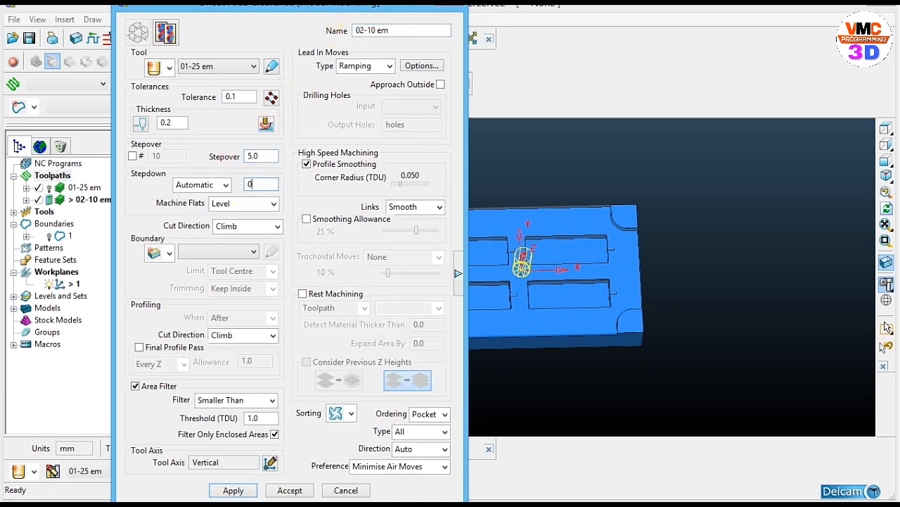
Calculate the 02-10 em toolpath with rest machining based on toolpath 01-25 em and the area filter turned off.
{"action": "left_click", "coordinate": [313, 298]}
{"action": "left_click", "coordinate": [382, 307]}
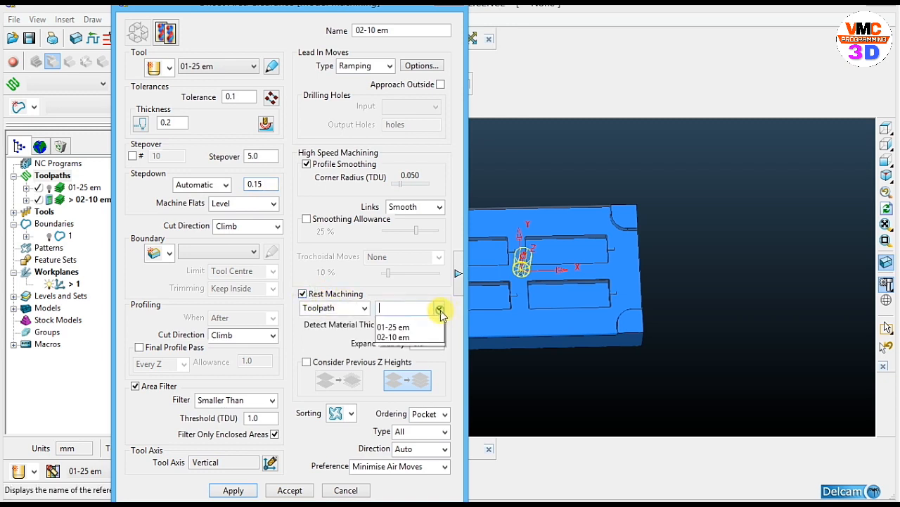
{"action": "left_click", "coordinate": [394, 325]}
{"action": "left_click", "coordinate": [136, 385]}
{"action": "key", "text": "Return"}
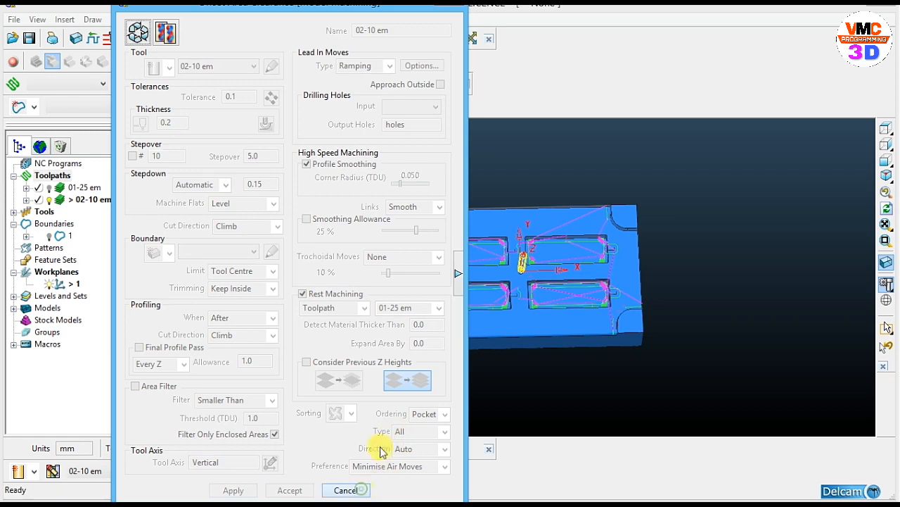
{"action": "left_click", "coordinate": [346, 489]}
{"action": "scroll", "coordinate": [531, 330], "scroll_direction": "up", "scroll_amount": 3}
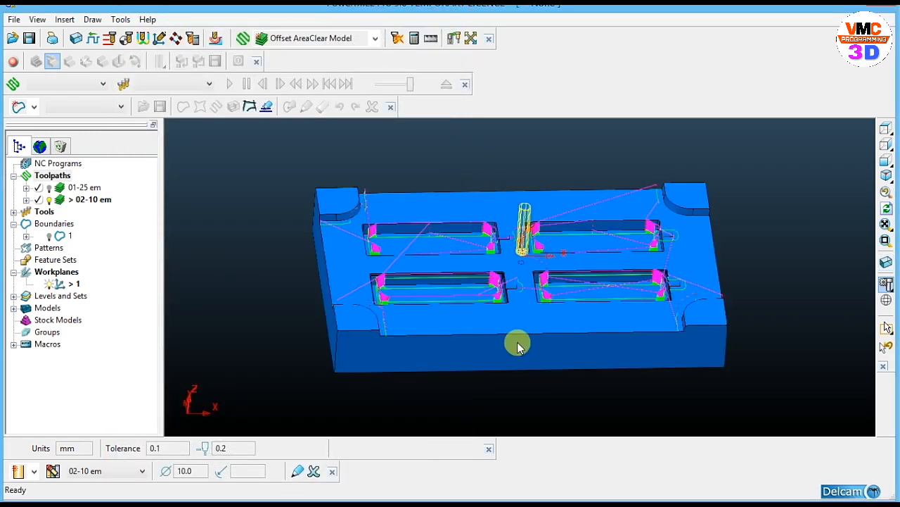
{"action": "middle_click_drag", "start_coordinate": [517, 342], "coordinate": [519, 375]}
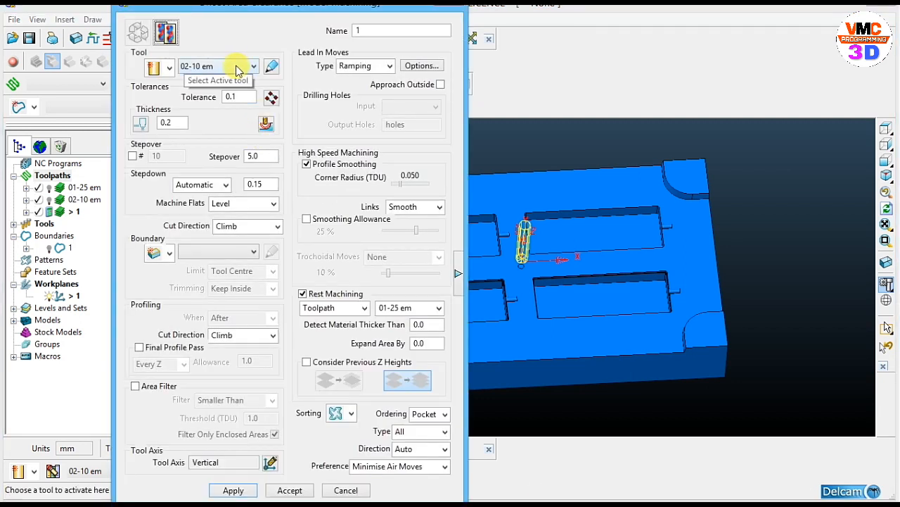
Create an end mill tool with a diameter of 6 and name it 03-6 em.
{"action": "left_click", "coordinate": [238, 68]}
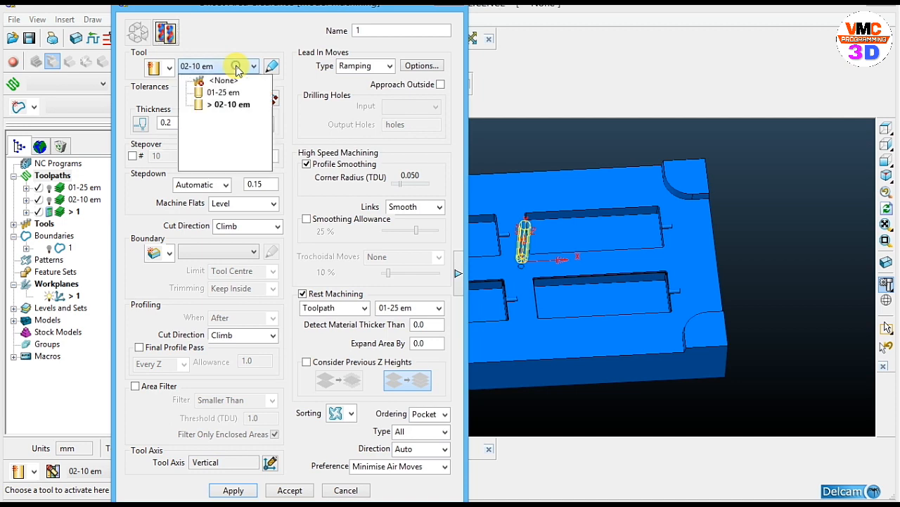
{"action": "left_click", "coordinate": [202, 66]}
{"action": "left_click", "coordinate": [169, 67]}
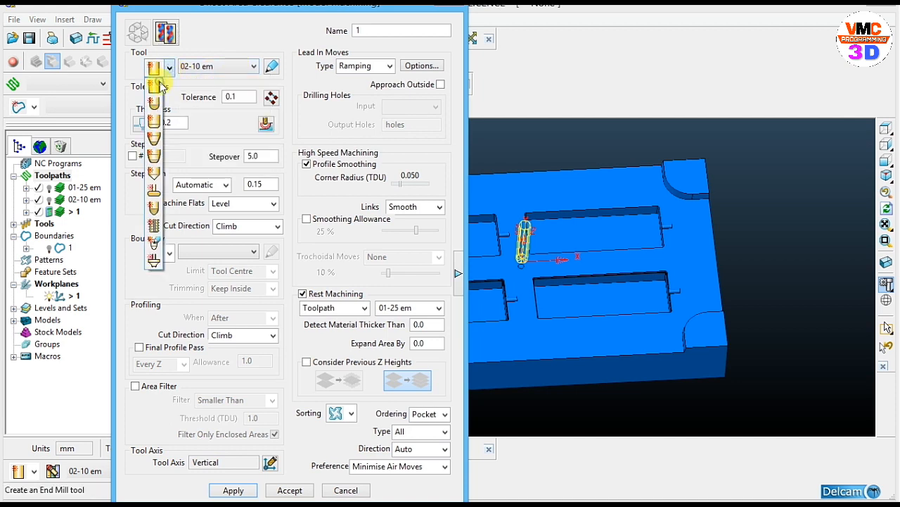
{"action": "left_click", "coordinate": [161, 85]}
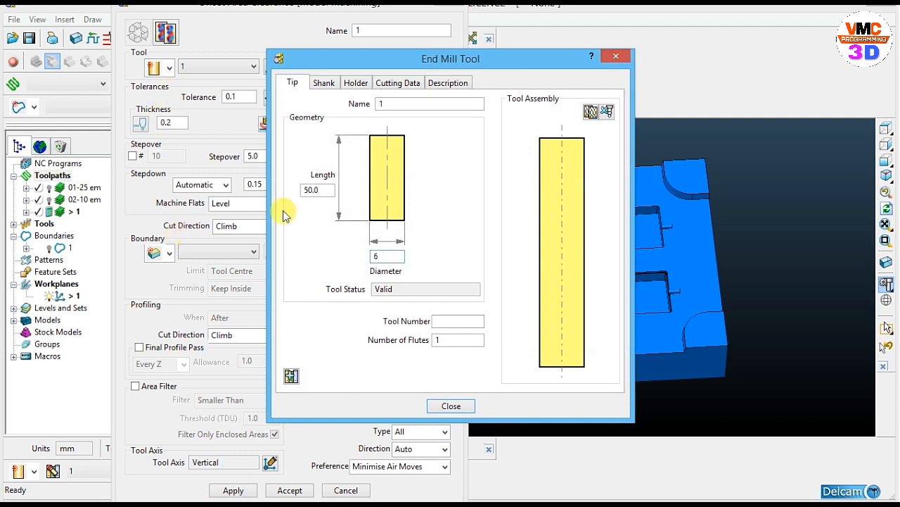
{"action": "type", "text": "6"}
{"action": "left_click", "coordinate": [391, 103]}
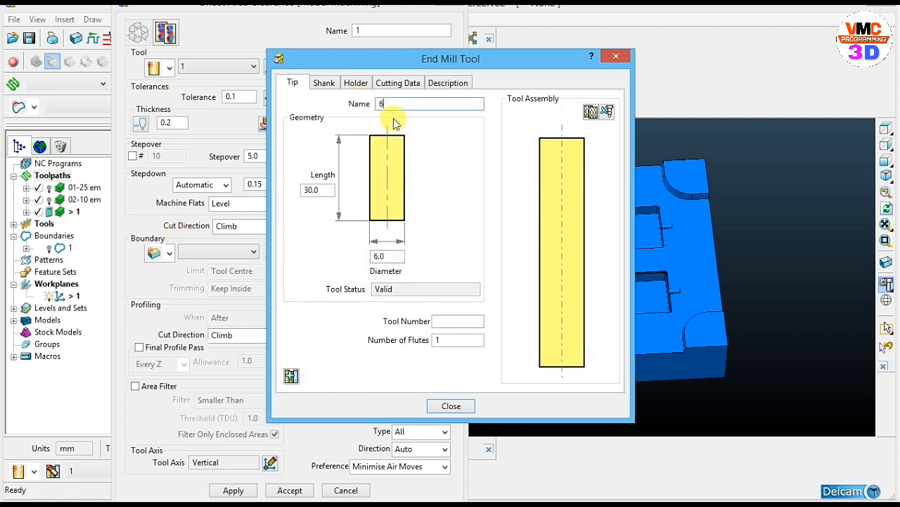
{"action": "type", "text": "6"}
{"action": "left_click_drag", "start_coordinate": [394, 104], "coordinate": [354, 106]}
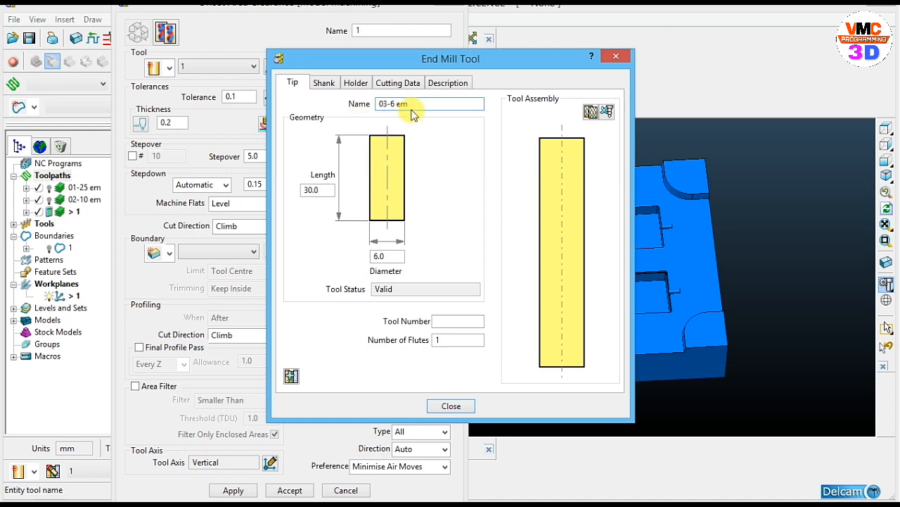
Copy the new tool's name and use it as the area clearance toolpath's name.
{"action": "left_click_drag", "start_coordinate": [411, 104], "coordinate": [369, 112]}
{"action": "key", "text": "ctrl+c"}
{"action": "left_click", "coordinate": [451, 406]}
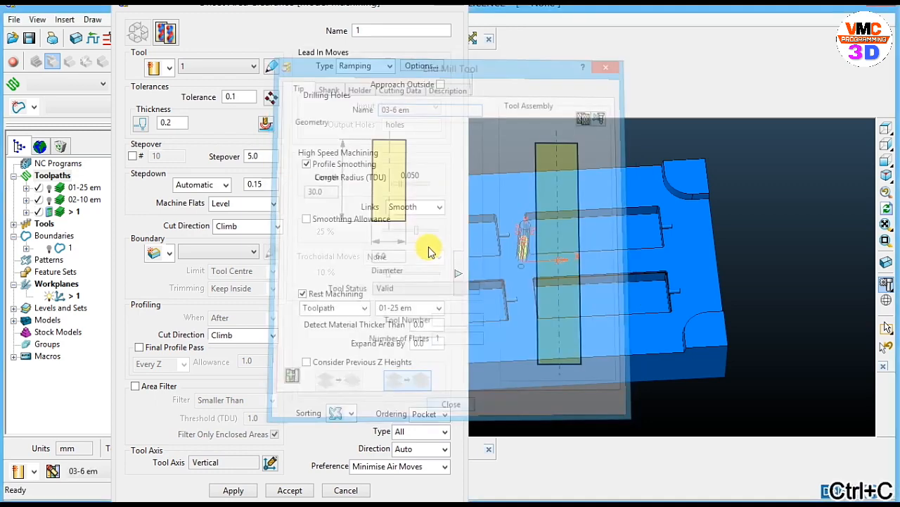
{"action": "key", "text": "ctrl+v"}
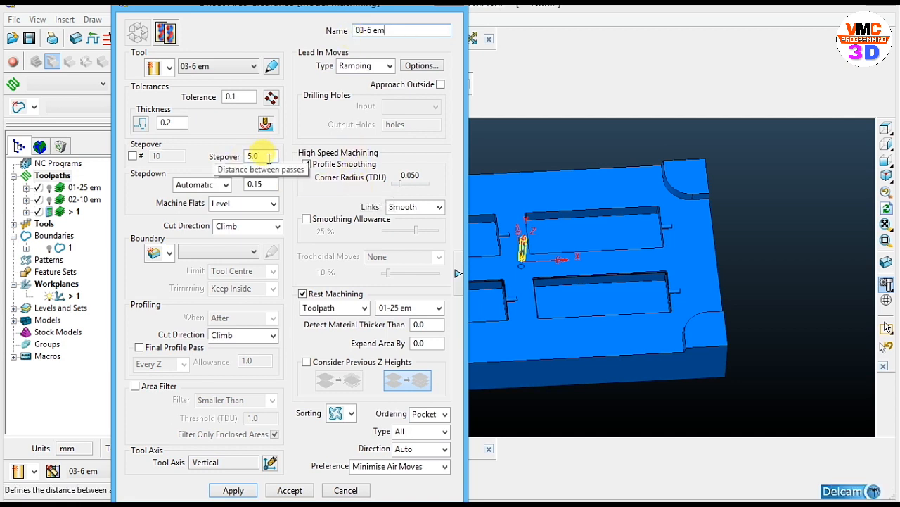
Set the stepover to 3 and the stepdown to 0.07 for the 03-6 em toolpath.
{"action": "left_click_drag", "start_coordinate": [265, 156], "coordinate": [246, 156]}
{"action": "type", "text": "3"}
{"action": "left_click", "coordinate": [258, 184]}
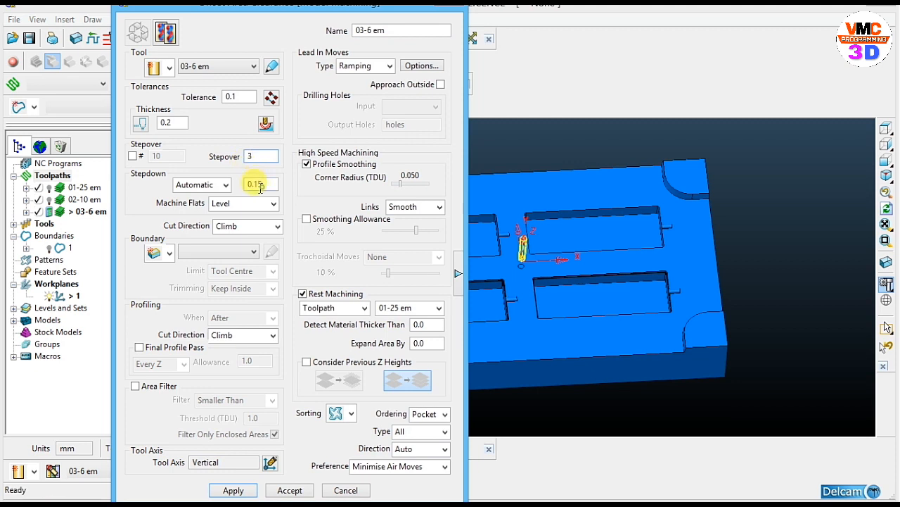
Set the rest machining reference to toolpath 02-10 em and calculate the 03-6 em toolpath.
{"action": "left_click", "coordinate": [438, 308]}
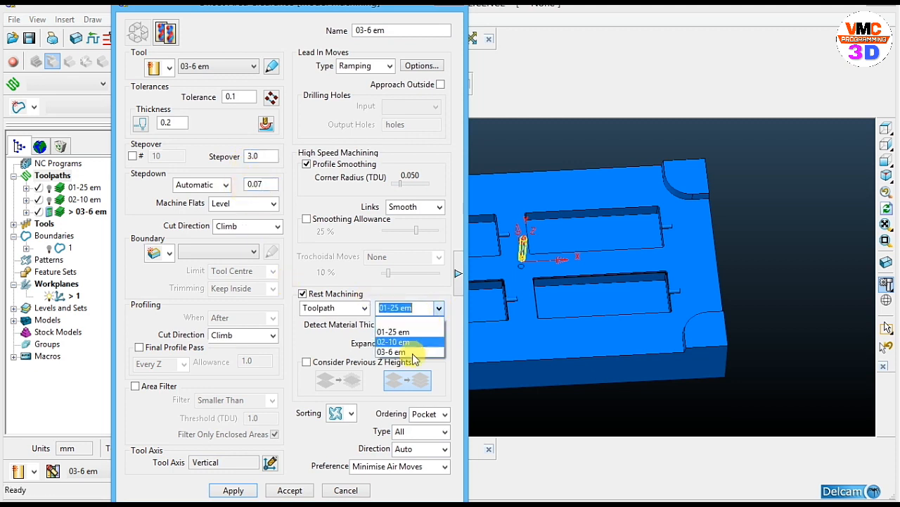
{"action": "left_click", "coordinate": [407, 340]}
{"action": "left_click", "coordinate": [234, 490]}
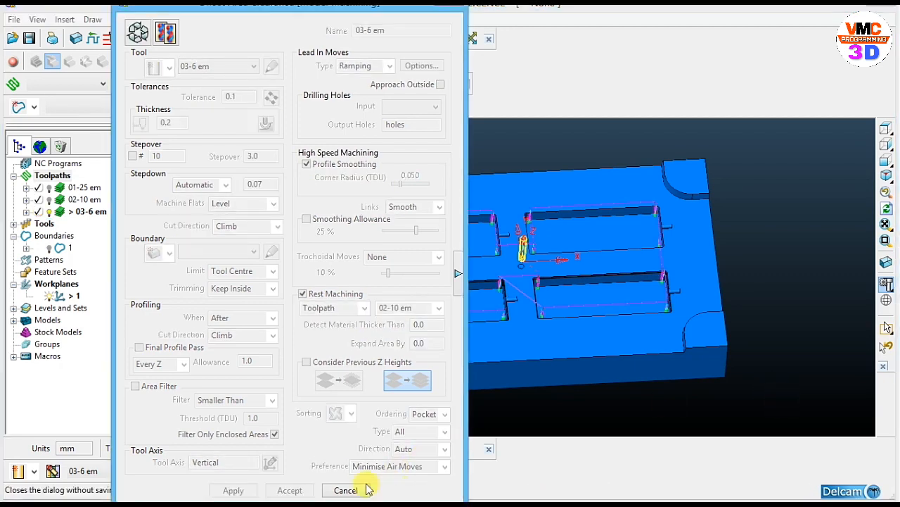
{"action": "left_click", "coordinate": [345, 490]}
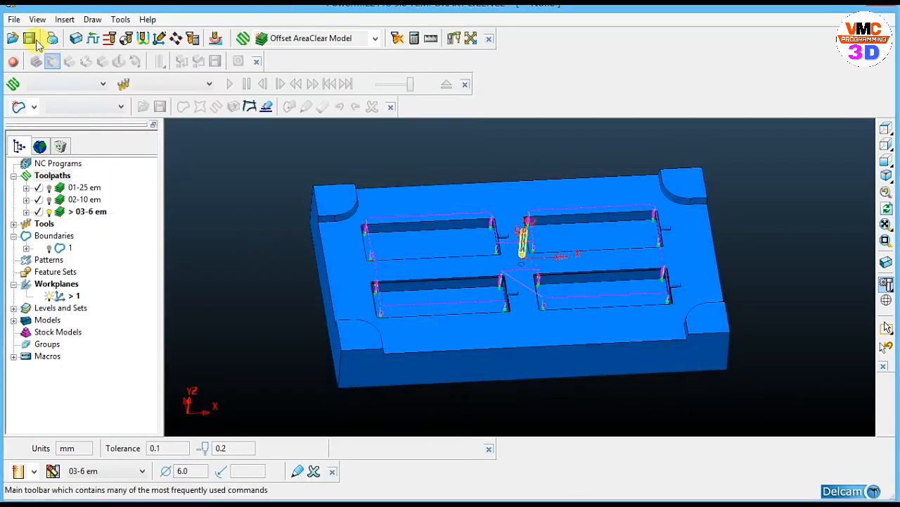
Start a Constant Z Finishing toolpath that uses the 02-10 em tool.
{"action": "left_click", "coordinate": [375, 38]}
{"action": "left_click", "coordinate": [336, 124]}
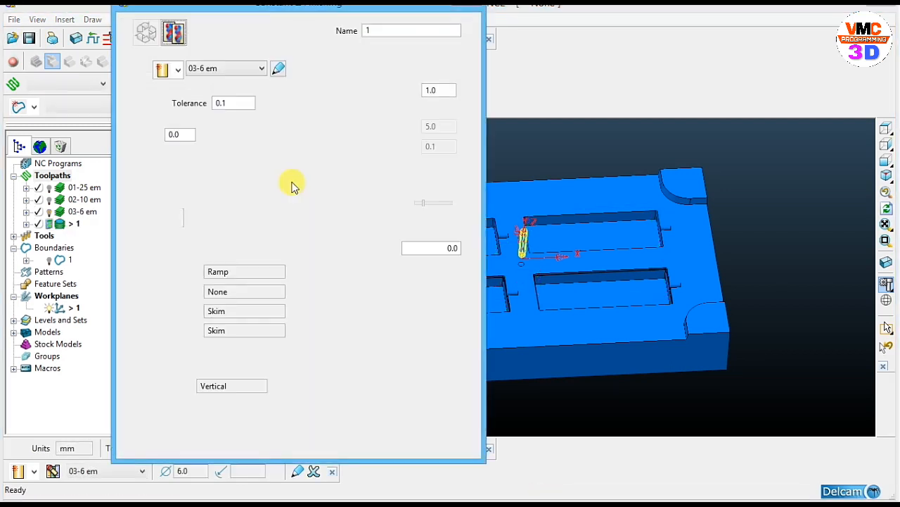
{"action": "left_click", "coordinate": [232, 67]}
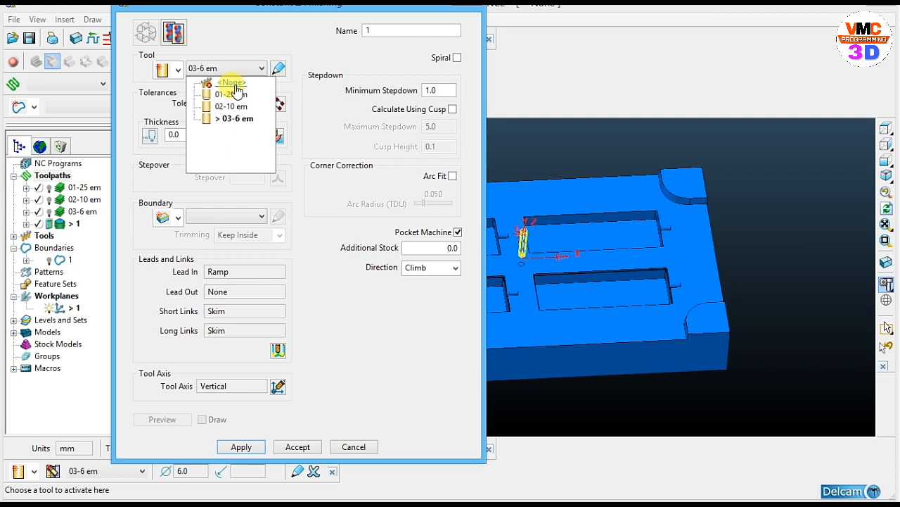
{"action": "left_click", "coordinate": [231, 106]}
Make the finishing toolpath spiral, with a minimum stepdown of 0.2 and the cut direction set to Any.
{"action": "left_click", "coordinate": [456, 57]}
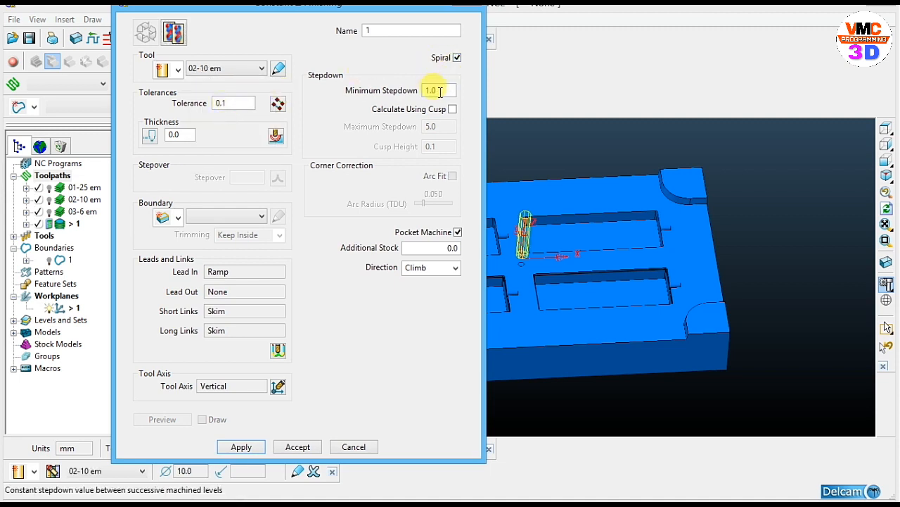
{"action": "left_click_drag", "start_coordinate": [440, 92], "coordinate": [423, 98]}
{"action": "type", "text": "0.2"}
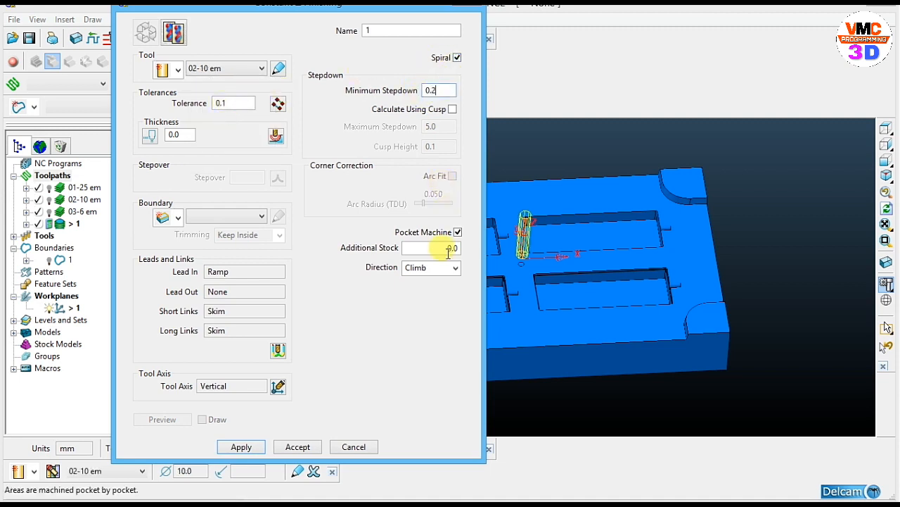
{"action": "left_click", "coordinate": [451, 267]}
{"action": "left_click", "coordinate": [416, 306]}
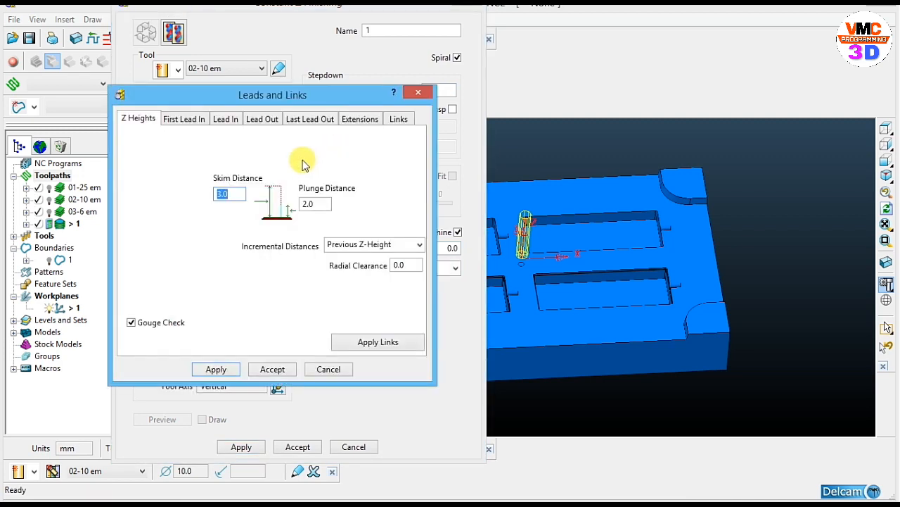
Set the first-choice lead-in of the finishing toolpath to None and check its lead-out.
{"action": "left_click", "coordinate": [225, 118]}
{"action": "left_click", "coordinate": [221, 140]}
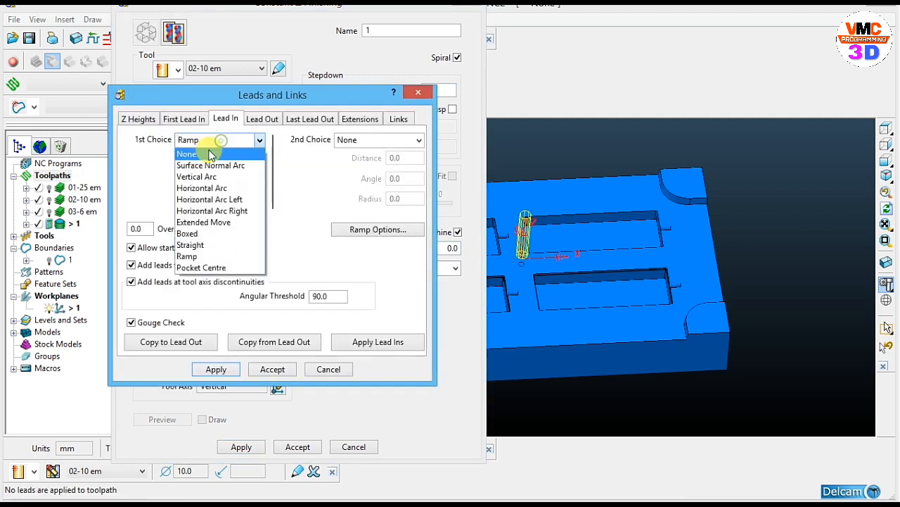
{"action": "left_click", "coordinate": [208, 155]}
{"action": "left_click", "coordinate": [265, 119]}
Set the long links to Incremental and the short links to Stepdown, and accept the leads and links settings.
{"action": "left_click", "coordinate": [397, 118]}
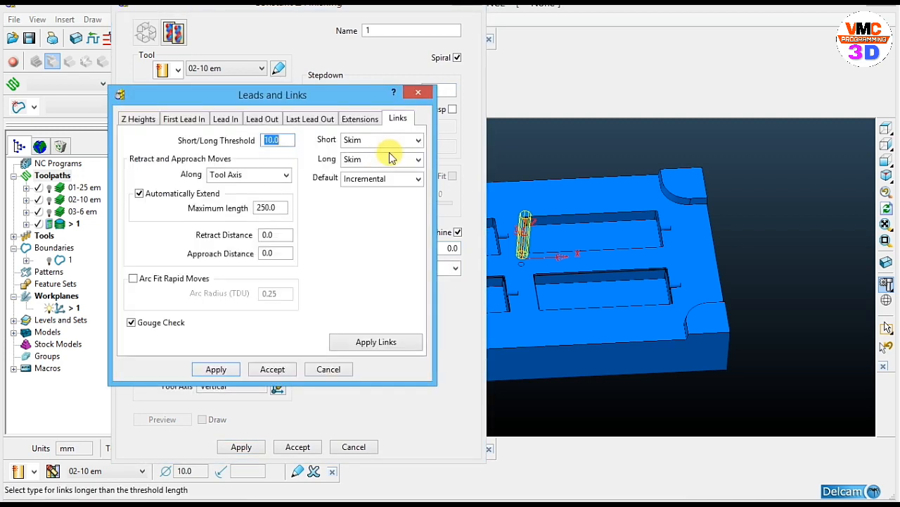
{"action": "left_click", "coordinate": [392, 157]}
{"action": "left_click", "coordinate": [373, 181]}
{"action": "left_click", "coordinate": [380, 139]}
{"action": "left_click", "coordinate": [378, 200]}
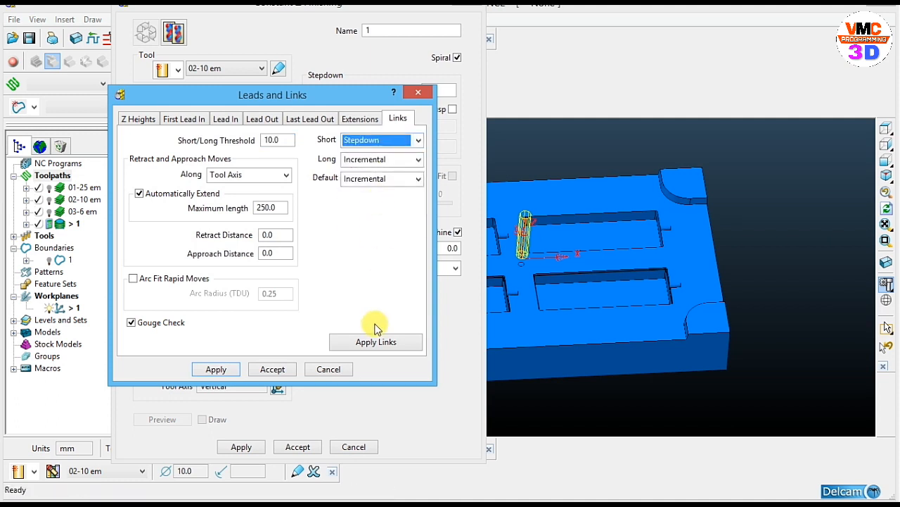
{"action": "left_click", "coordinate": [271, 368]}
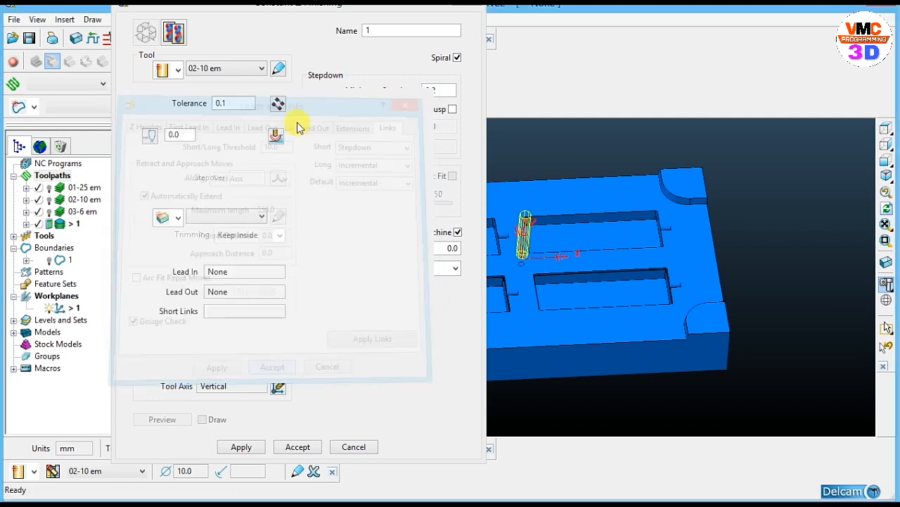
Name the finishing toolpath 04-10 em, set its tolerance to 0.01 and calculate it.
{"action": "left_click_drag", "start_coordinate": [374, 31], "coordinate": [357, 36]}
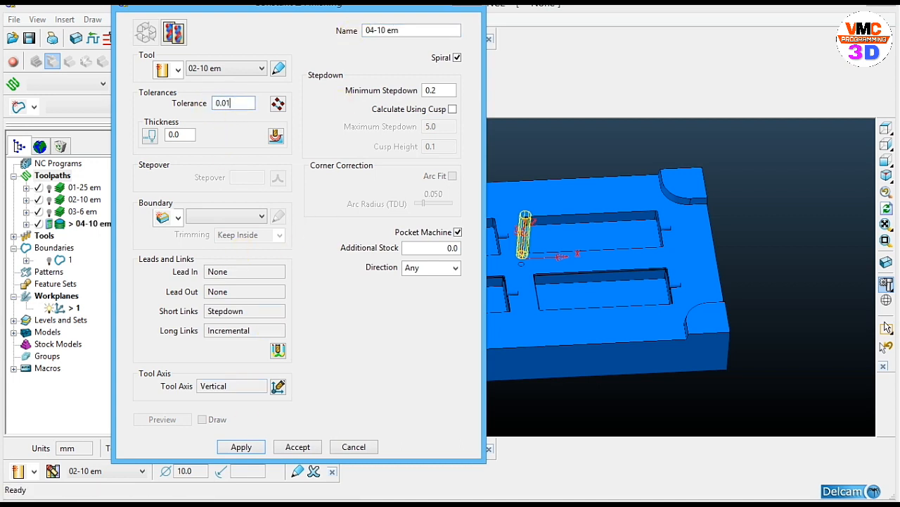
{"action": "left_click", "coordinate": [239, 446]}
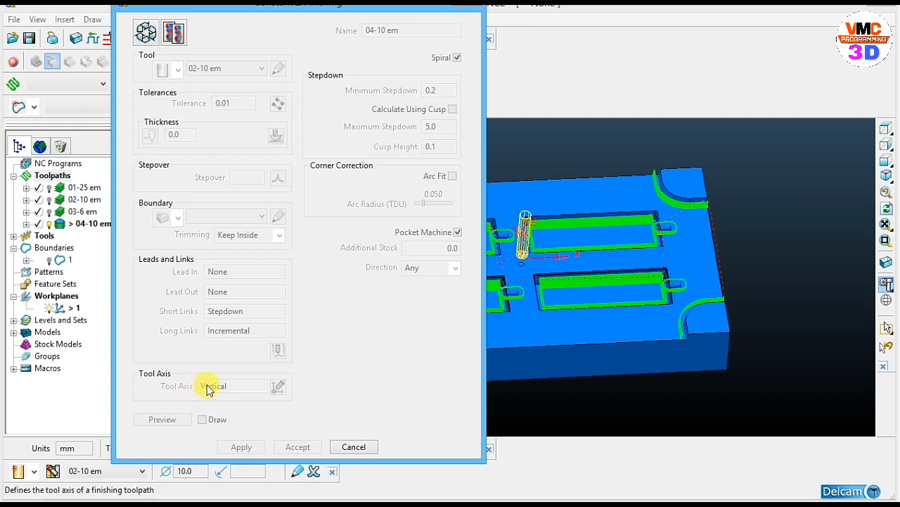
{"action": "left_click", "coordinate": [354, 447]}
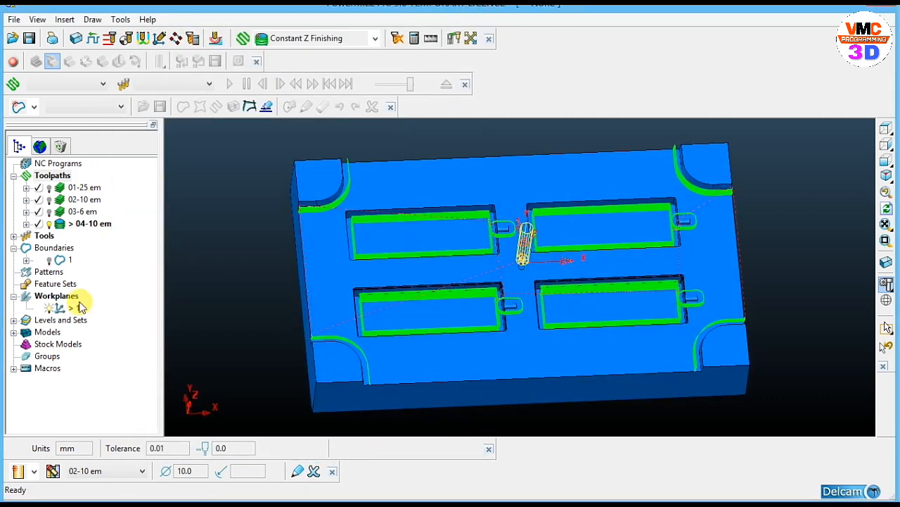
Create a shallow boundary on the mould plate using the 02-10 em tool.
{"action": "right_click", "coordinate": [63, 248]}
{"action": "mouse_move", "coordinate": [141, 302]}
{"action": "left_click", "coordinate": [257, 347]}
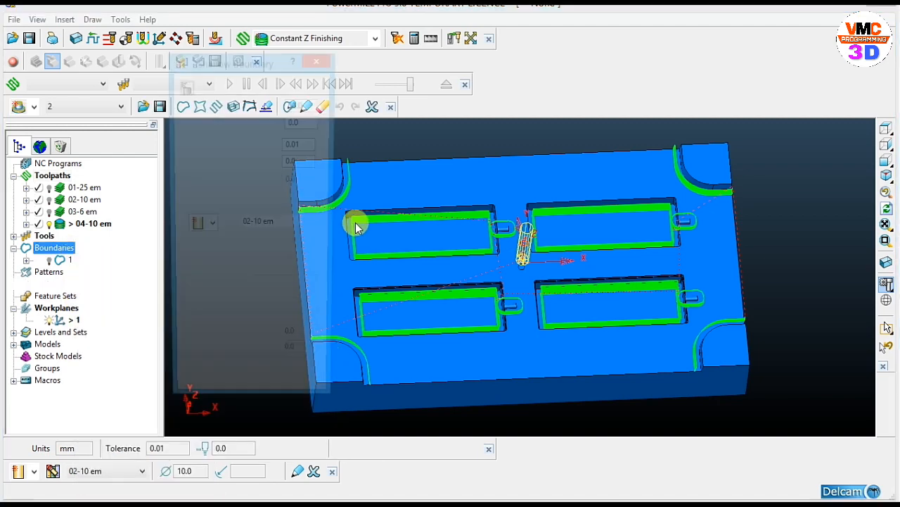
{"action": "left_click", "coordinate": [285, 227]}
{"action": "left_click", "coordinate": [280, 258]}
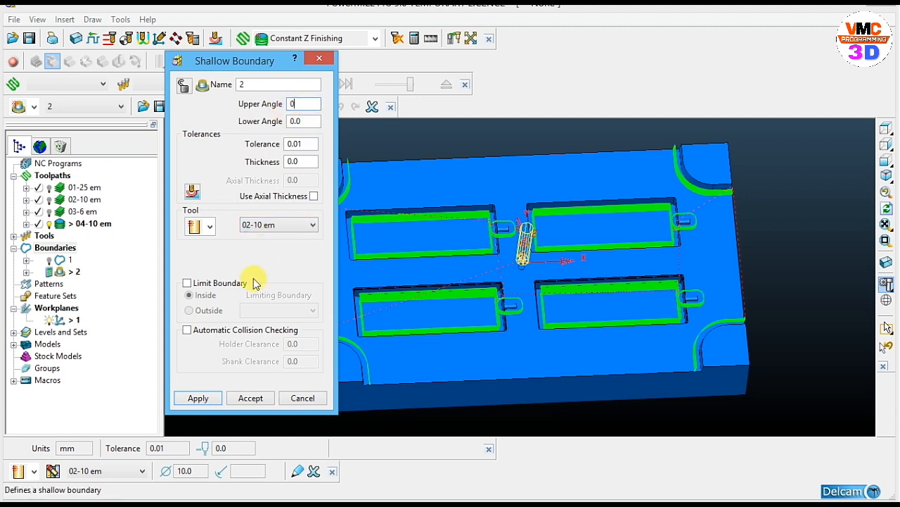
{"action": "left_click", "coordinate": [248, 399]}
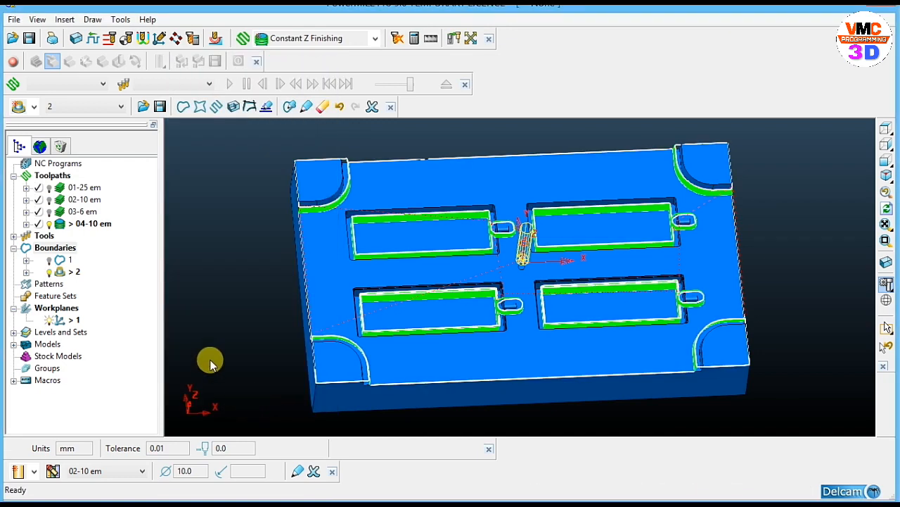
Hide the 04-10 em toolpath and inspect the shallow boundary in a front view of the model.
{"action": "left_click", "coordinate": [46, 225]}
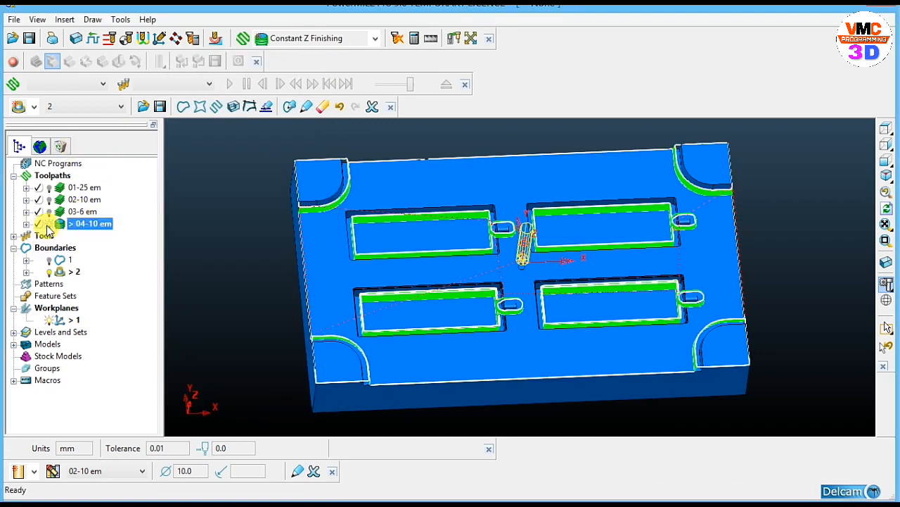
{"action": "left_click", "coordinate": [48, 225]}
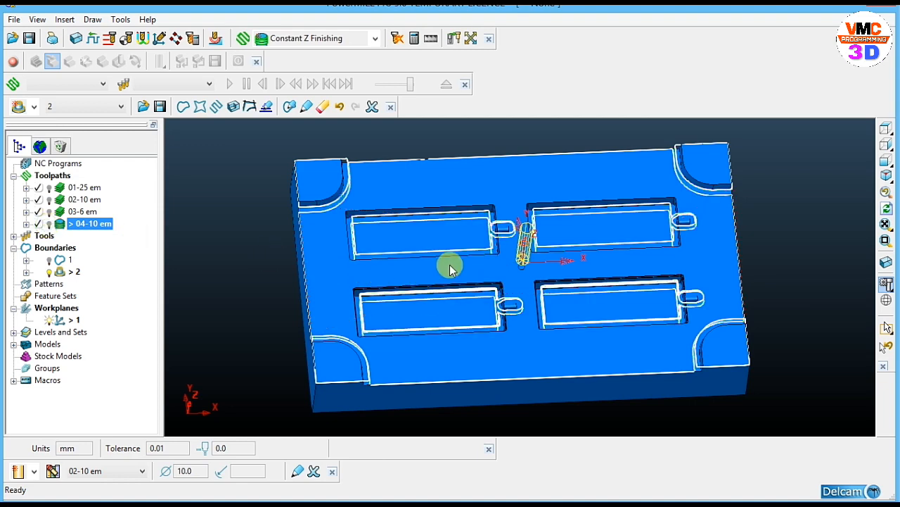
{"action": "mouse_move", "coordinate": [446, 261]}
{"action": "middle_mouse_down"}
{"action": "mouse_move", "coordinate": [452, 241]}
{"action": "mouse_move", "coordinate": [439, 249]}
{"action": "middle_mouse_up"}
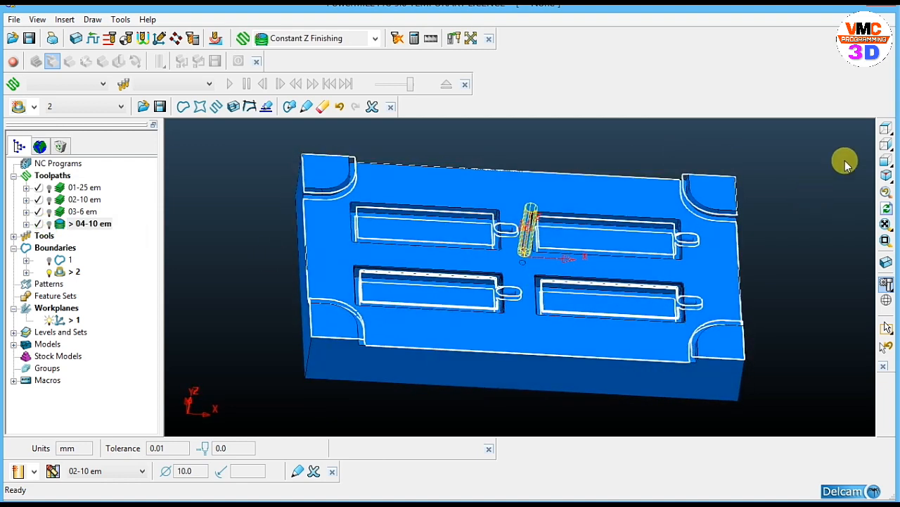
{"action": "middle_click_drag", "start_coordinate": [585, 231], "coordinate": [594, 195]}
{"action": "left_click", "coordinate": [885, 157]}
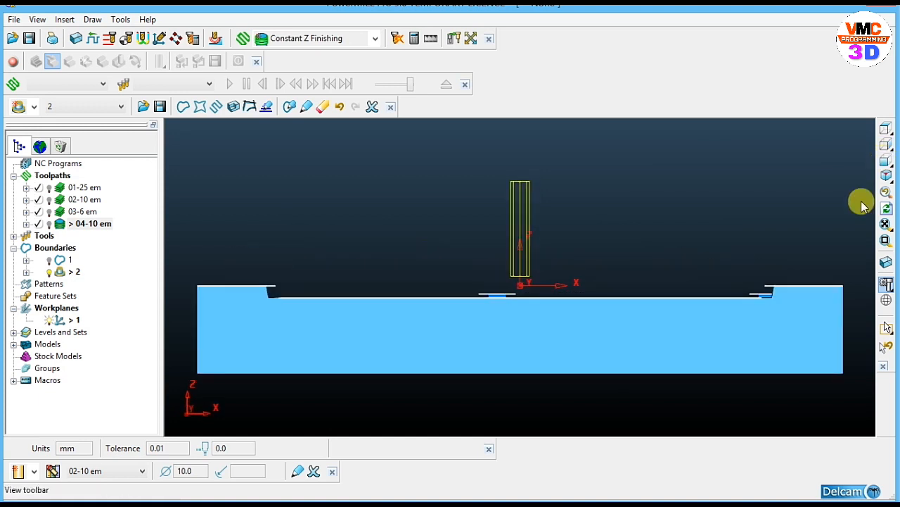
Hide the model and delete the stray shallow-boundary segments near the centre runner slots in the front view.
{"action": "left_click", "coordinate": [885, 284]}
{"action": "left_click_drag", "start_coordinate": [470, 285], "coordinate": [521, 300]}
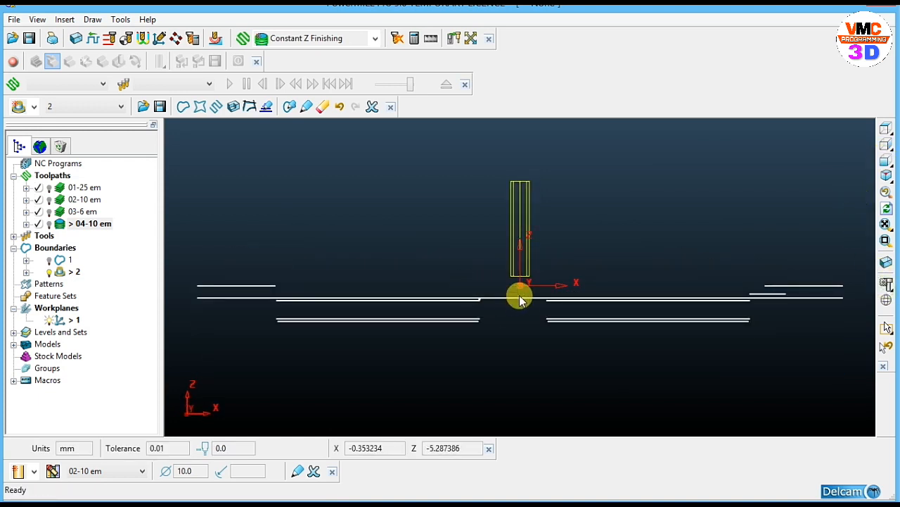
{"action": "middle_click_drag", "start_coordinate": [520, 300], "coordinate": [612, 204]}
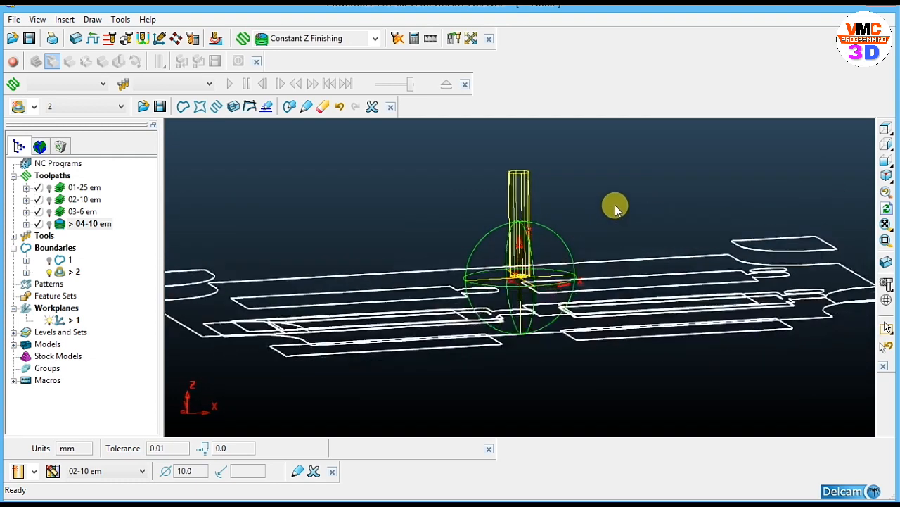
Delete the remaining stray shallow-boundary segments at the outer runner slots in the front view and display the model again.
{"action": "left_click", "coordinate": [886, 145]}
{"action": "left_click", "coordinate": [885, 240]}
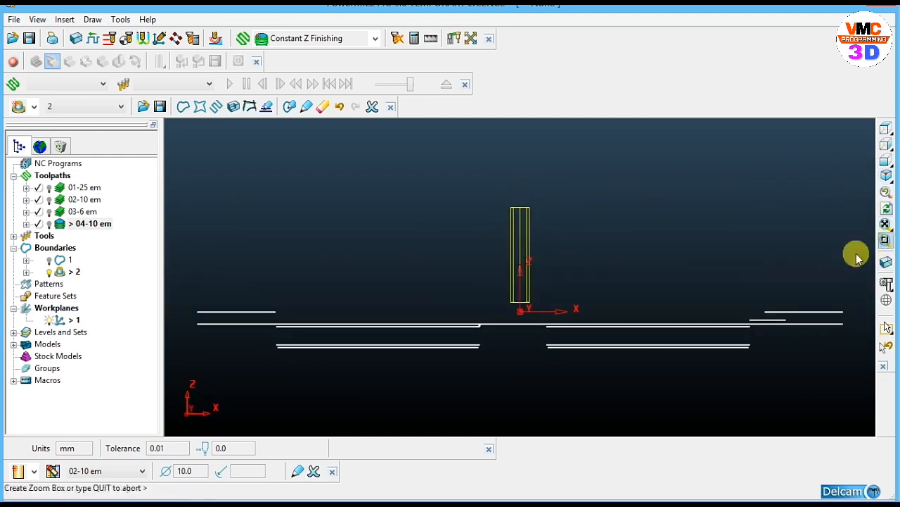
{"action": "left_click_drag", "start_coordinate": [761, 316], "coordinate": [766, 322]}
{"action": "scroll", "coordinate": [617, 303], "scroll_direction": "down", "scroll_amount": 3}
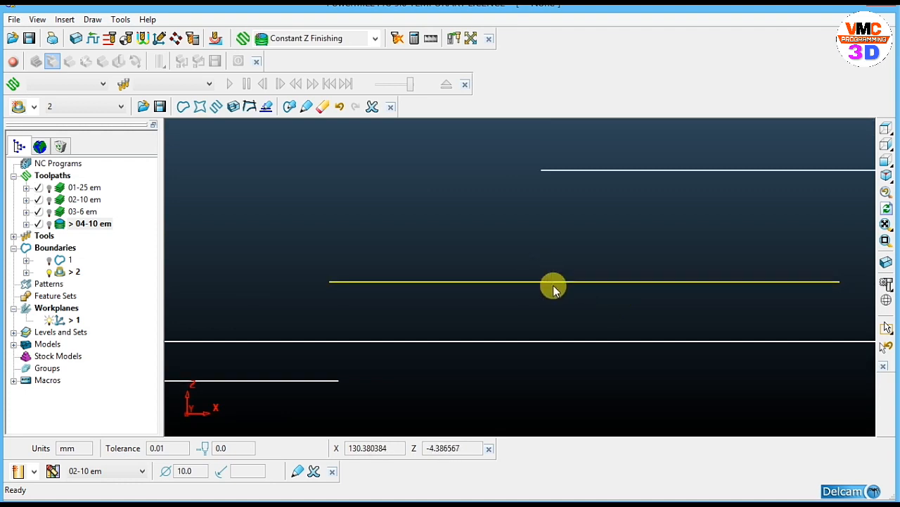
{"action": "scroll", "coordinate": [553, 290], "scroll_direction": "down", "scroll_amount": 5}
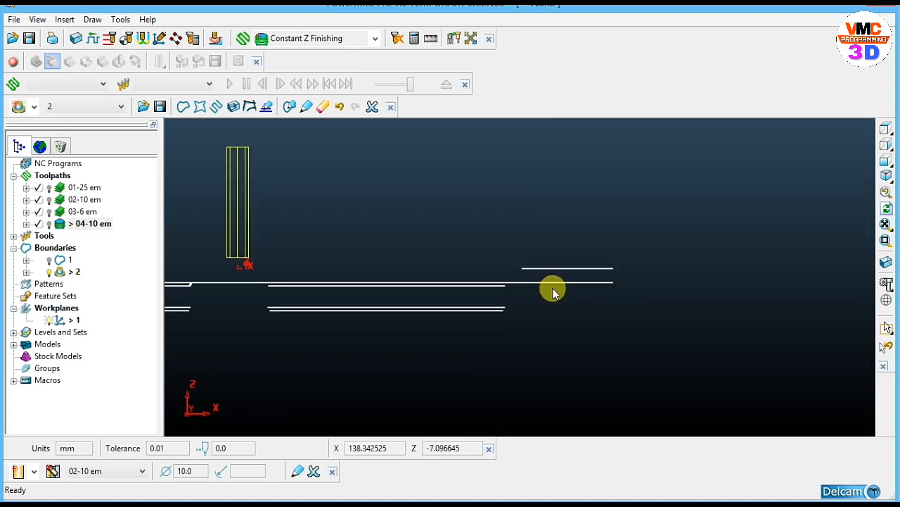
{"action": "scroll", "coordinate": [553, 291], "scroll_direction": "down", "scroll_amount": 3}
{"action": "mouse_move", "coordinate": [469, 266]}
{"action": "middle_mouse_down"}
{"action": "mouse_move", "coordinate": [497, 360]}
{"action": "mouse_move", "coordinate": [508, 345]}
{"action": "middle_mouse_up"}
{"action": "left_click", "coordinate": [886, 284]}
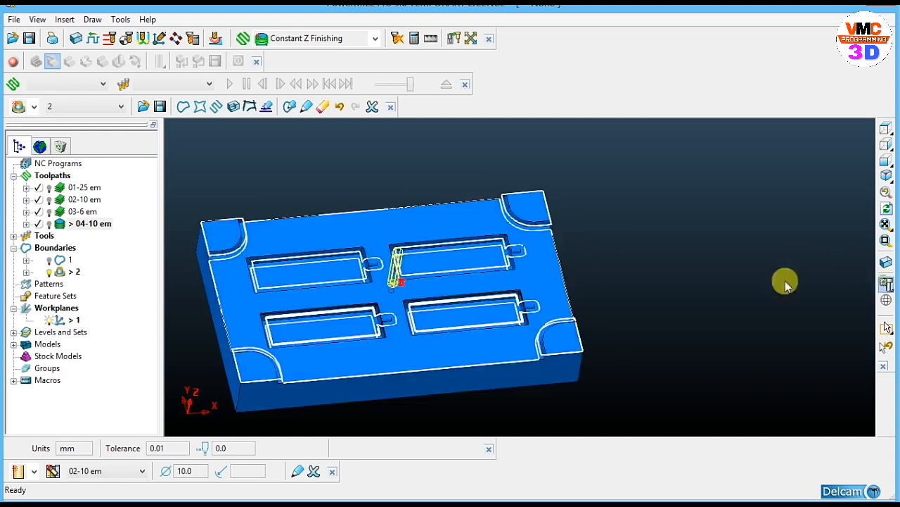
{"action": "mouse_move", "coordinate": [522, 279]}
{"action": "middle_mouse_down"}
{"action": "mouse_move", "coordinate": [469, 225]}
{"action": "mouse_move", "coordinate": [486, 271]}
{"action": "mouse_move", "coordinate": [516, 271]}
{"action": "middle_mouse_up"}
{"action": "scroll", "coordinate": [518, 270], "scroll_direction": "down", "scroll_amount": 3}
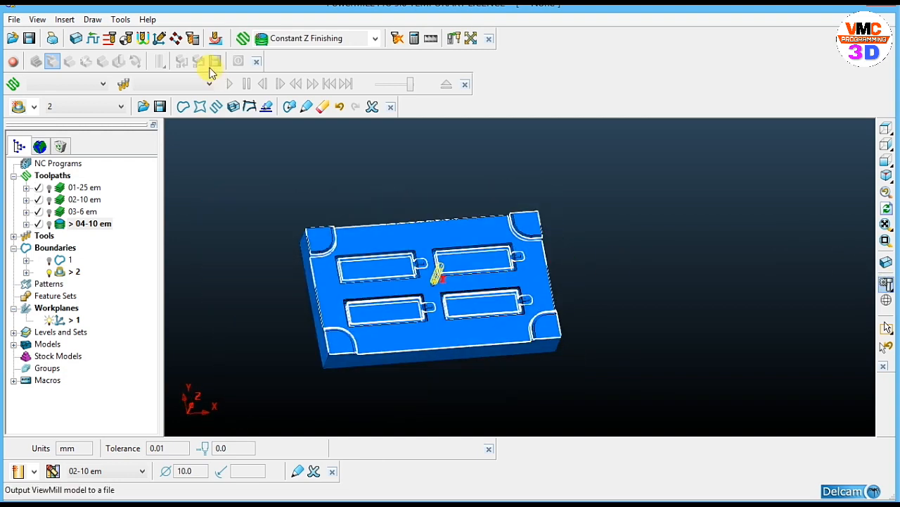
Create a 3D Offset Finishing toolpath inside the shallow boundary with the Spiral option off.
{"action": "left_click", "coordinate": [243, 38]}
{"action": "left_click", "coordinate": [538, 158]}
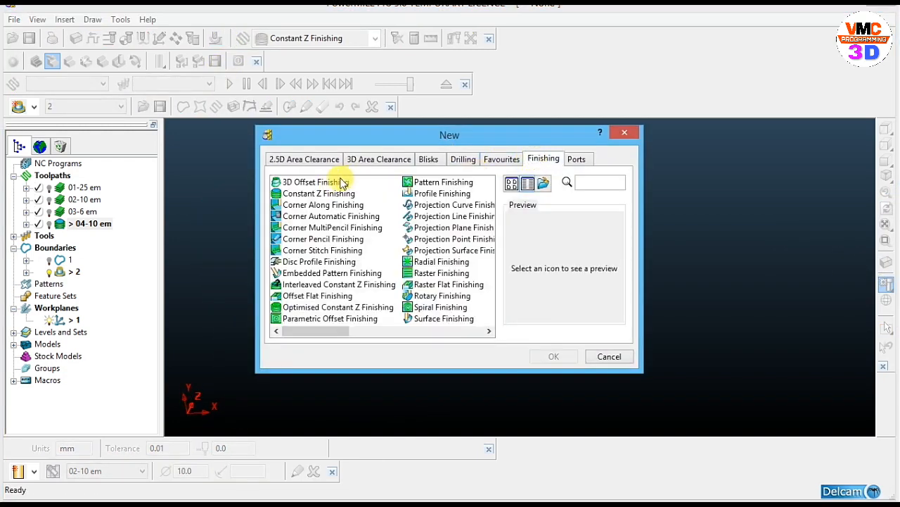
{"action": "left_click", "coordinate": [343, 183]}
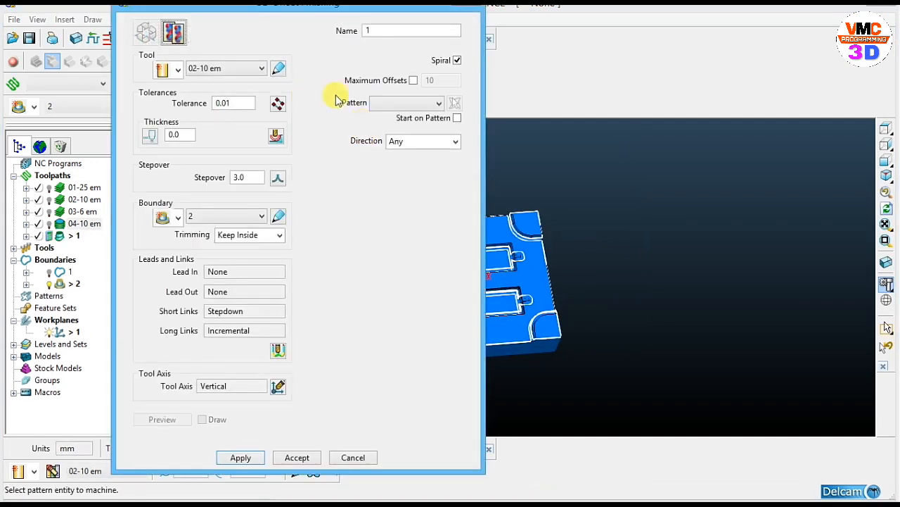
{"action": "left_click", "coordinate": [458, 60]}
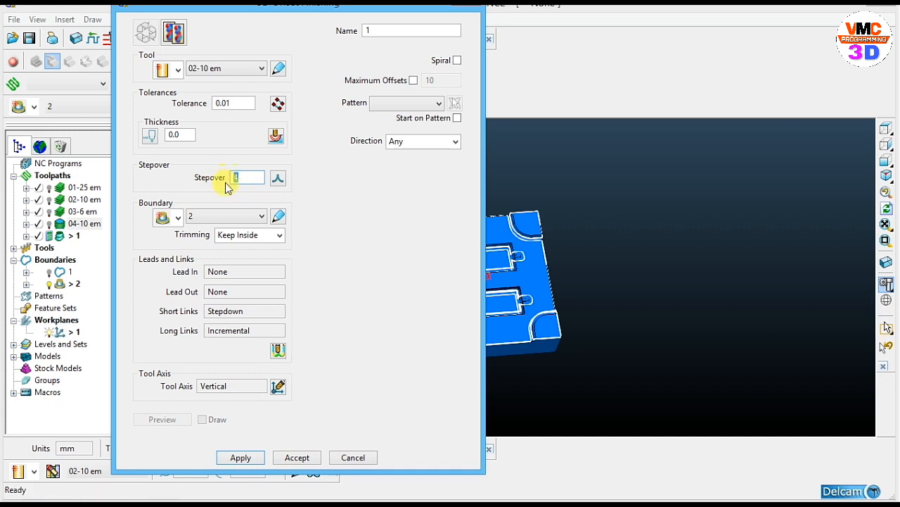
Name the 3D offset toolpath 05-10 em, calculate it and check the result on the plate.
{"action": "left_click", "coordinate": [371, 31]}
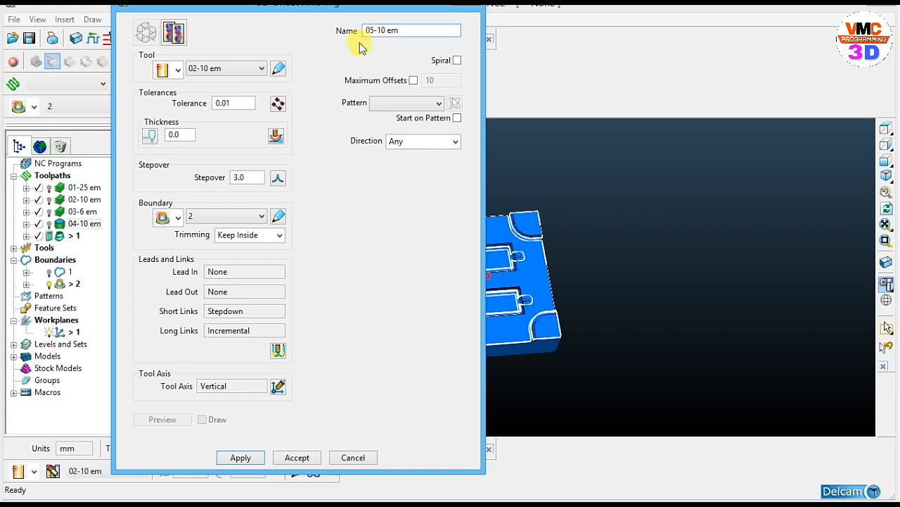
{"action": "left_click", "coordinate": [241, 458]}
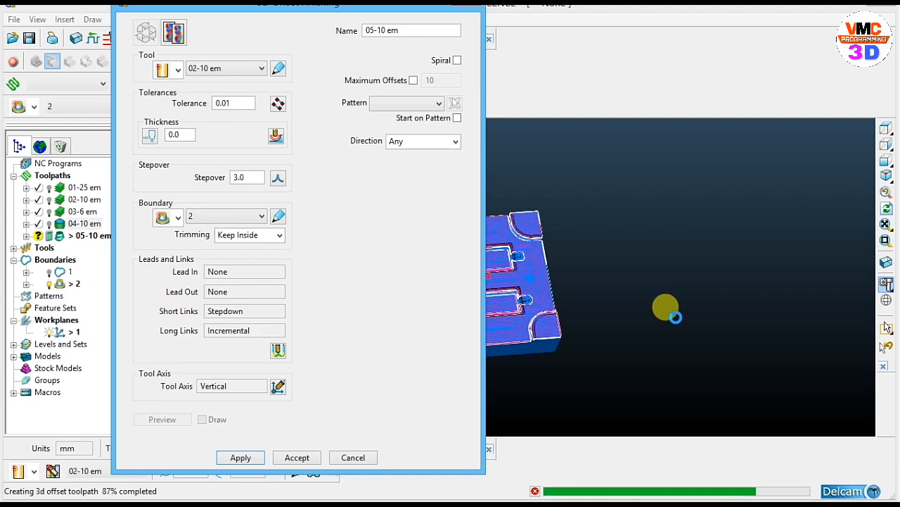
{"action": "left_click", "coordinate": [349, 460]}
{"action": "mouse_move", "coordinate": [378, 343]}
{"action": "middle_mouse_down"}
{"action": "mouse_move", "coordinate": [386, 307]}
{"action": "mouse_move", "coordinate": [377, 332]}
{"action": "middle_mouse_up"}
{"action": "scroll", "coordinate": [479, 275], "scroll_direction": "up", "scroll_amount": 3}
{"action": "mouse_move", "coordinate": [478, 275]}
{"action": "middle_mouse_down"}
{"action": "mouse_move", "coordinate": [445, 260]}
{"action": "mouse_move", "coordinate": [470, 290]}
{"action": "middle_mouse_up"}
{"action": "scroll", "coordinate": [470, 291], "scroll_direction": "down", "scroll_amount": 3}
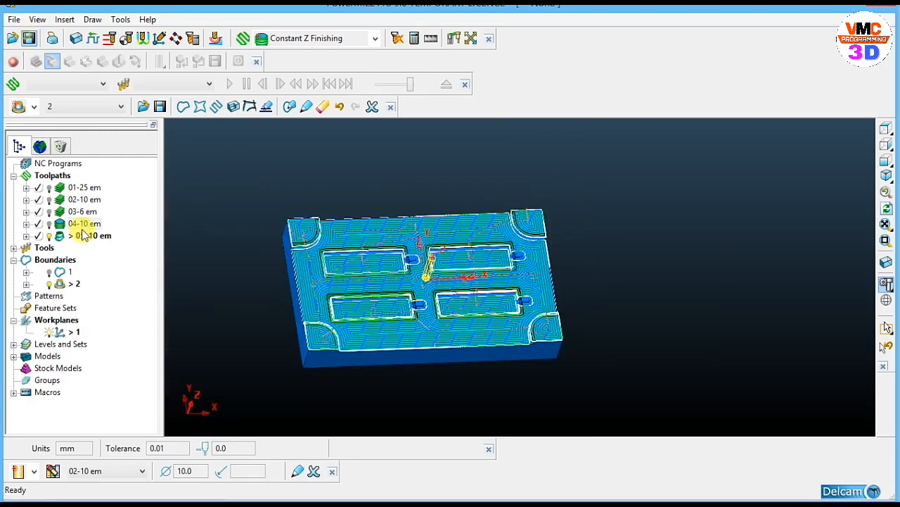
Hide the 05-10 em toolpath and the shallow boundary 2.
{"action": "left_click", "coordinate": [48, 236]}
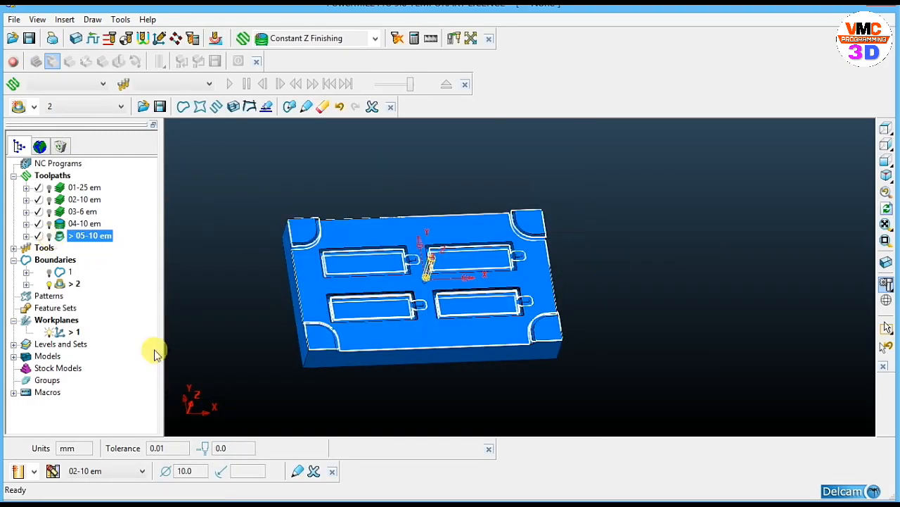
{"action": "right_click", "coordinate": [68, 285]}
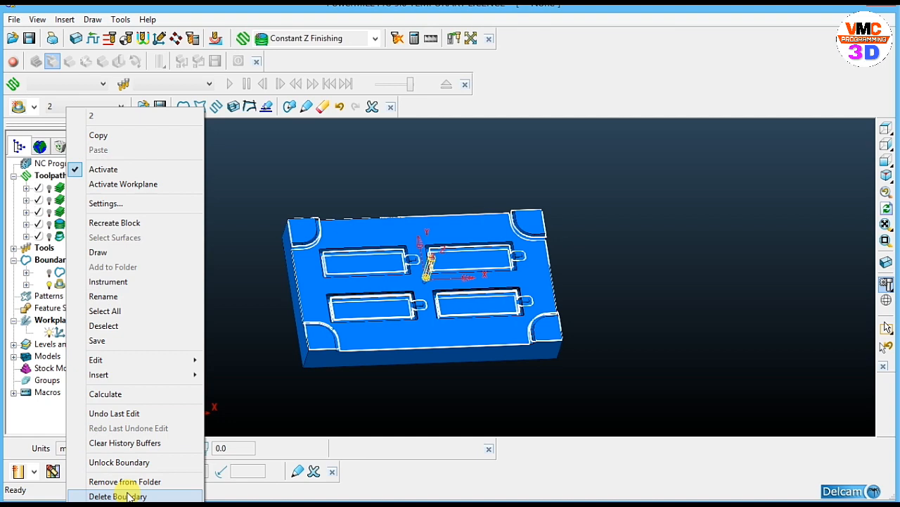
{"action": "left_click", "coordinate": [233, 363]}
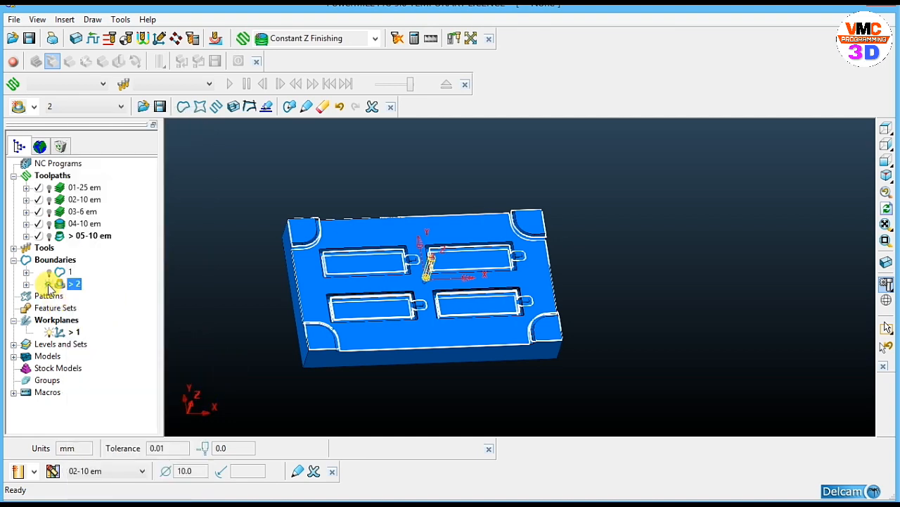
{"action": "middle_click_drag", "start_coordinate": [352, 317], "coordinate": [645, 174]}
Select the surfaces of the four small runner slots beside the pockets in a top view.
{"action": "left_click", "coordinate": [883, 126]}
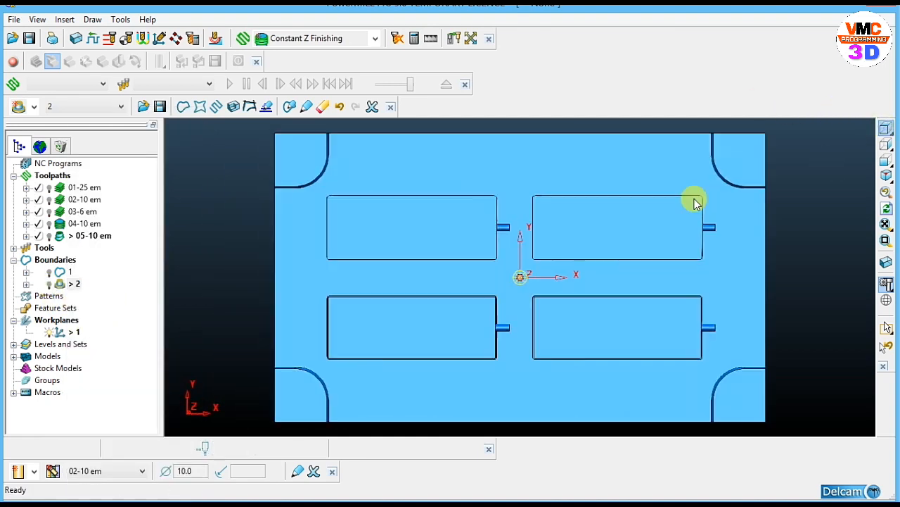
{"action": "scroll", "coordinate": [836, 212], "scroll_direction": "up", "scroll_amount": 3}
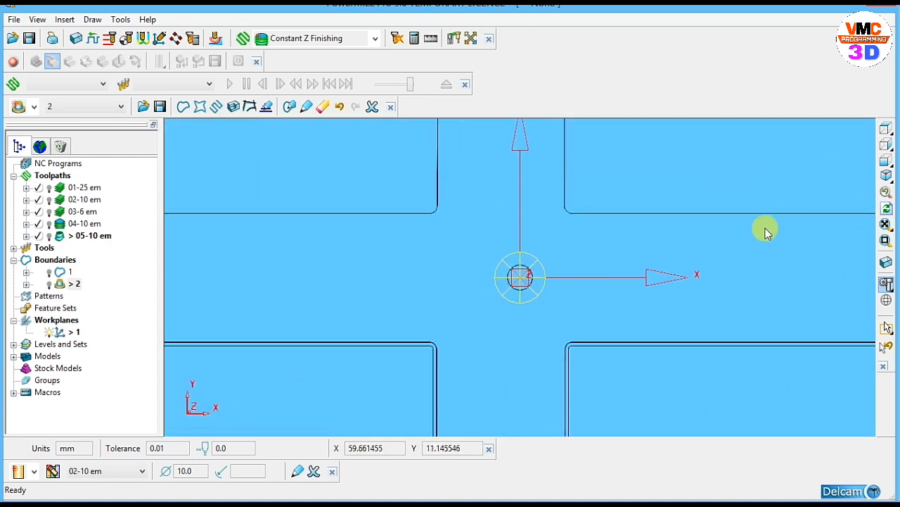
{"action": "scroll", "coordinate": [469, 255], "scroll_direction": "up", "scroll_amount": 2}
{"action": "scroll", "coordinate": [478, 240], "scroll_direction": "down", "scroll_amount": 2}
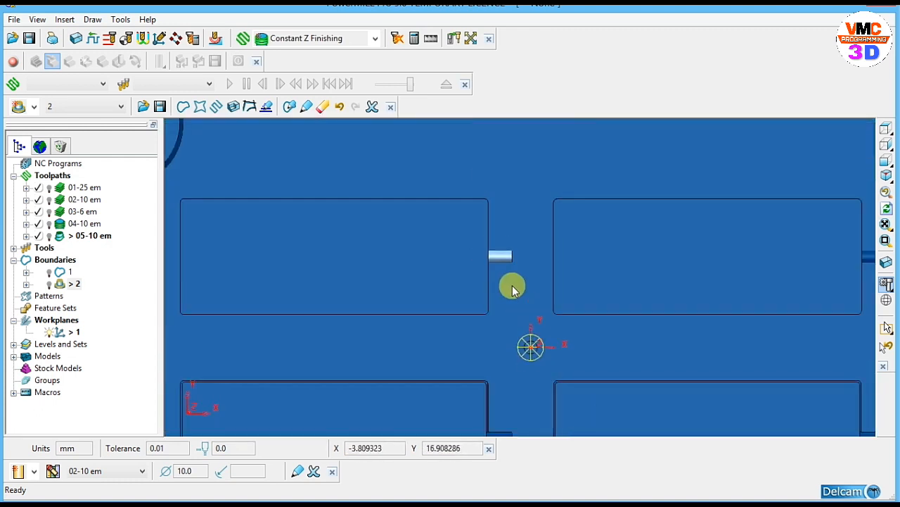
{"action": "scroll", "coordinate": [478, 255], "scroll_direction": "up", "scroll_amount": 6}
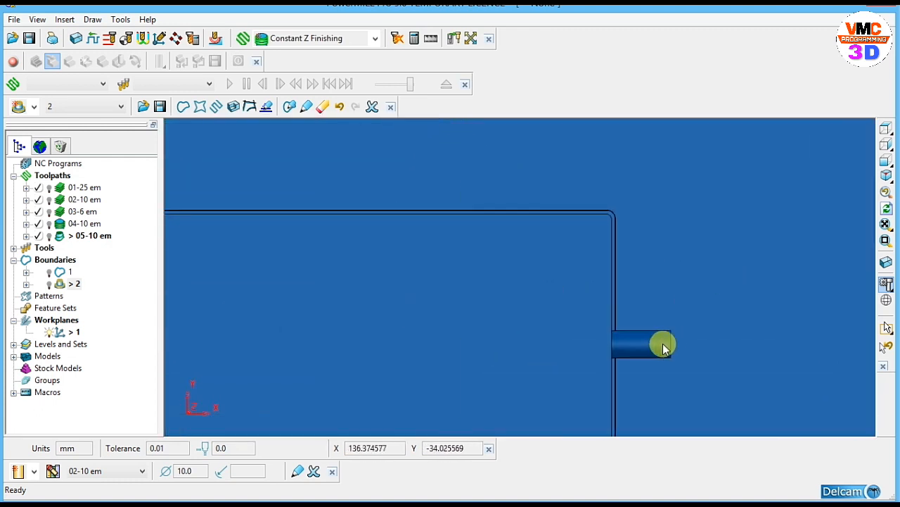
{"action": "scroll", "coordinate": [664, 345], "scroll_direction": "down", "scroll_amount": 3}
{"action": "scroll", "coordinate": [570, 316], "scroll_direction": "up", "scroll_amount": 3}
{"action": "scroll", "coordinate": [591, 304], "scroll_direction": "down", "scroll_amount": 5}
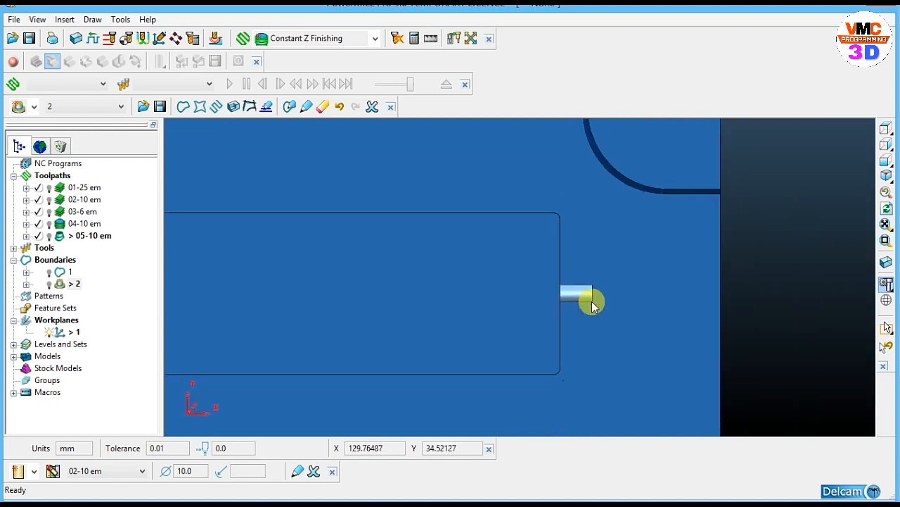
Create a user-defined boundary from the four selected runner slot surfaces and clear the surface selection.
{"action": "right_click", "coordinate": [42, 262]}
{"action": "mouse_move", "coordinate": [153, 71]}
{"action": "left_click", "coordinate": [220, 218]}
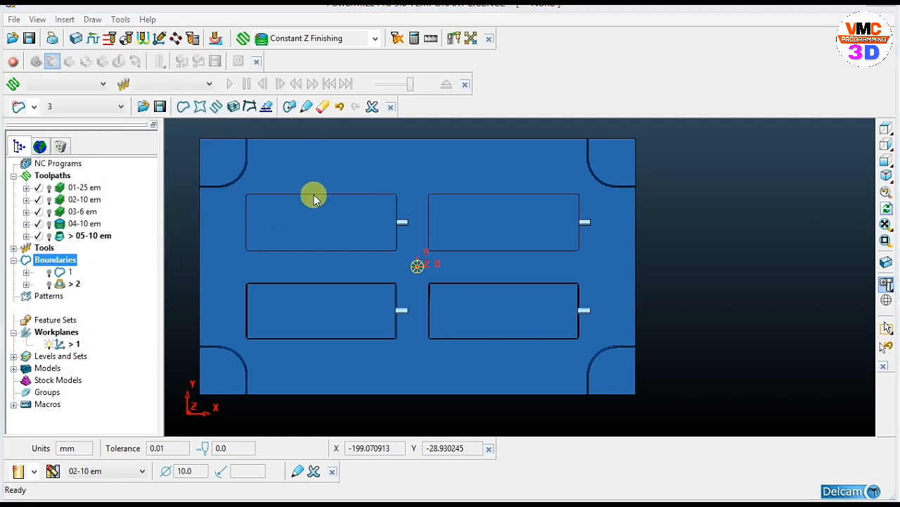
{"action": "left_click", "coordinate": [773, 273]}
{"action": "scroll", "coordinate": [724, 281], "scroll_direction": "up", "scroll_amount": 6}
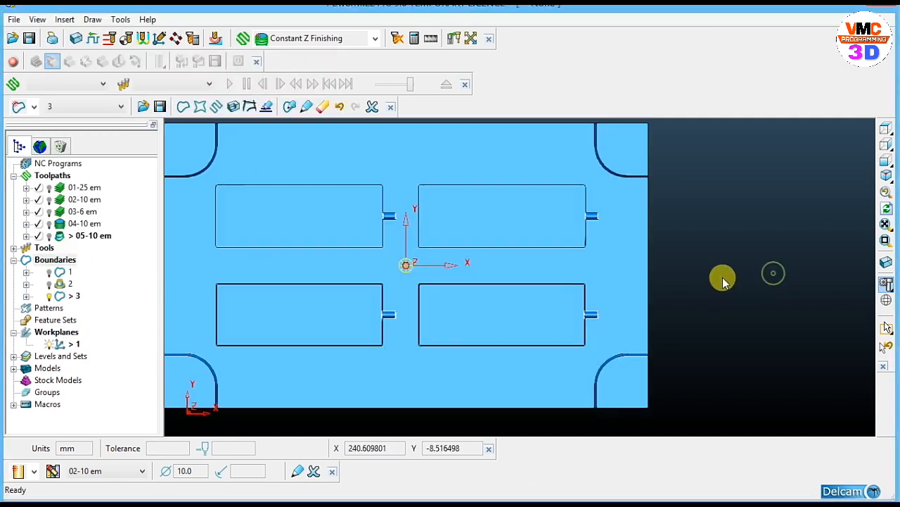
{"action": "scroll", "coordinate": [522, 278], "scroll_direction": "down", "scroll_amount": 1}
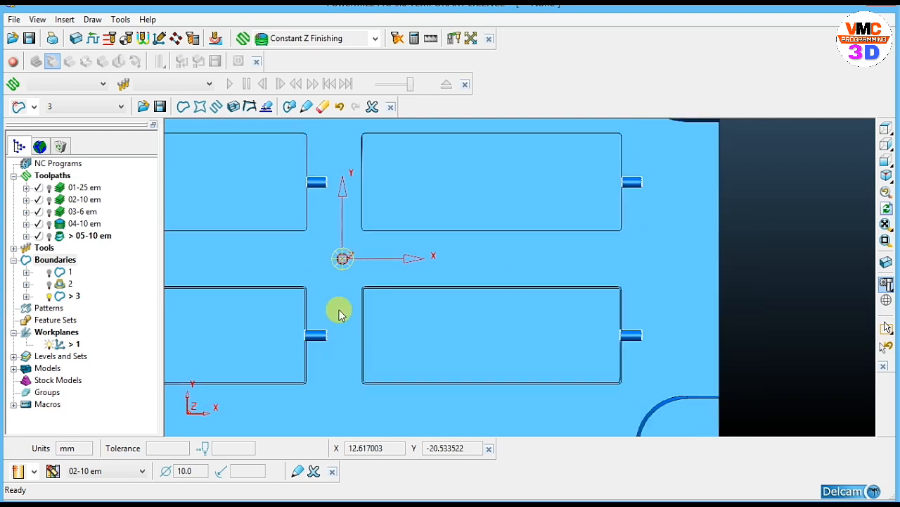
Offset boundary 3 outwards by 2 mm using the 2D round-corners offset.
{"action": "right_click", "coordinate": [78, 295]}
{"action": "mouse_move", "coordinate": [109, 360]}
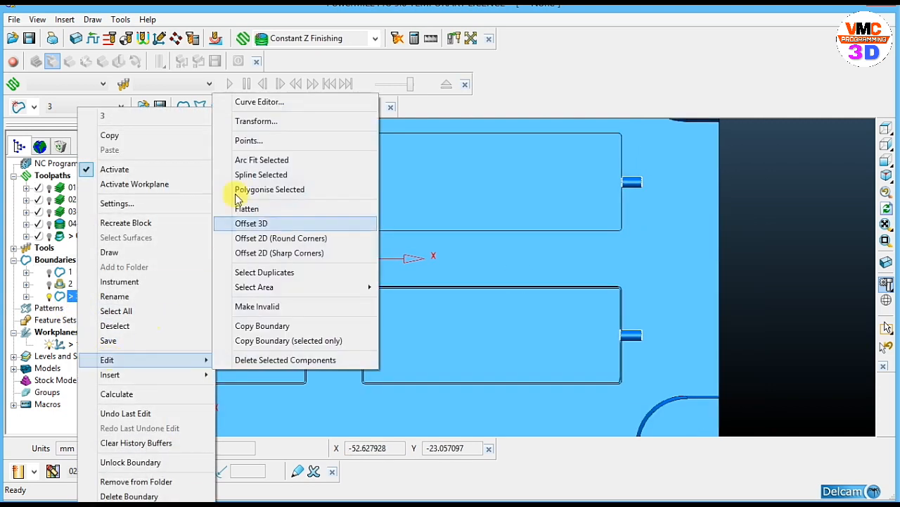
{"action": "left_click", "coordinate": [273, 238]}
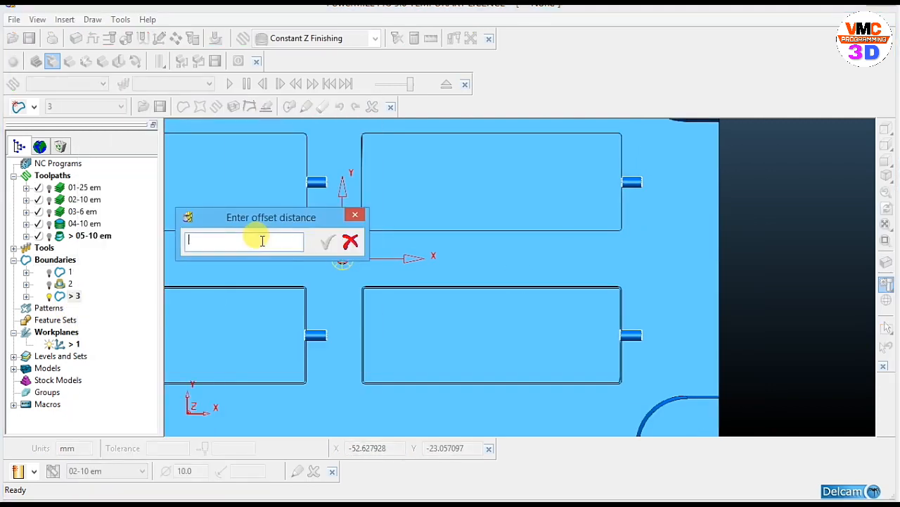
{"action": "type", "text": "2"}
{"action": "left_click", "coordinate": [327, 244]}
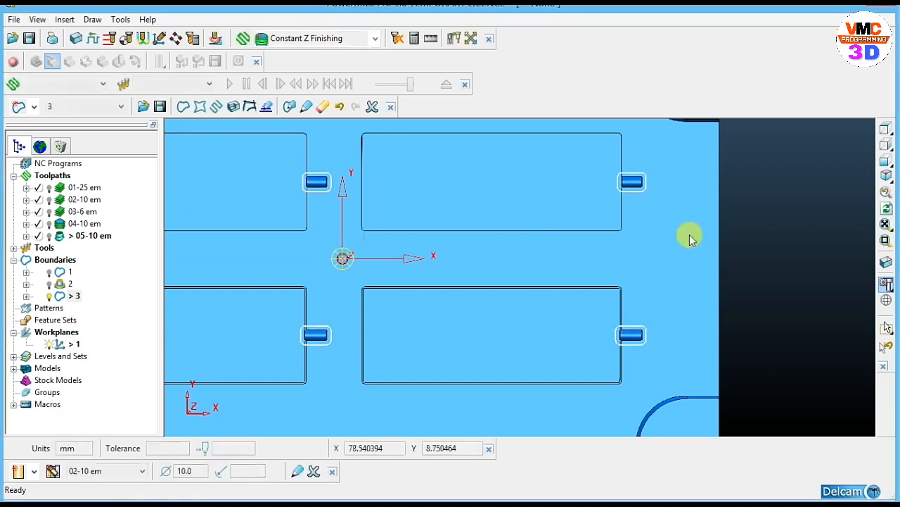
{"action": "scroll", "coordinate": [772, 223], "scroll_direction": "down", "scroll_amount": 3}
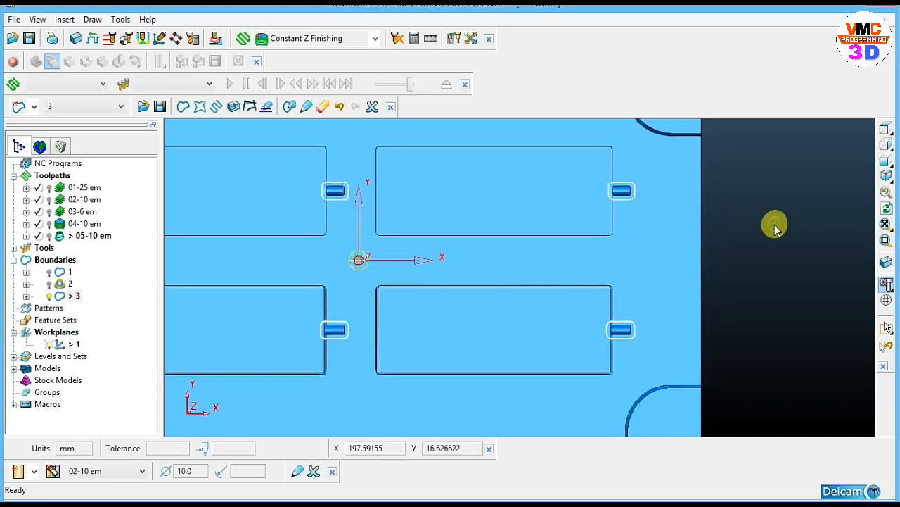
Set the block to be defined by Boundary, accept it and hide boundary 3.
{"action": "left_click", "coordinate": [76, 38]}
{"action": "left_click", "coordinate": [427, 115]}
{"action": "left_click", "coordinate": [436, 164]}
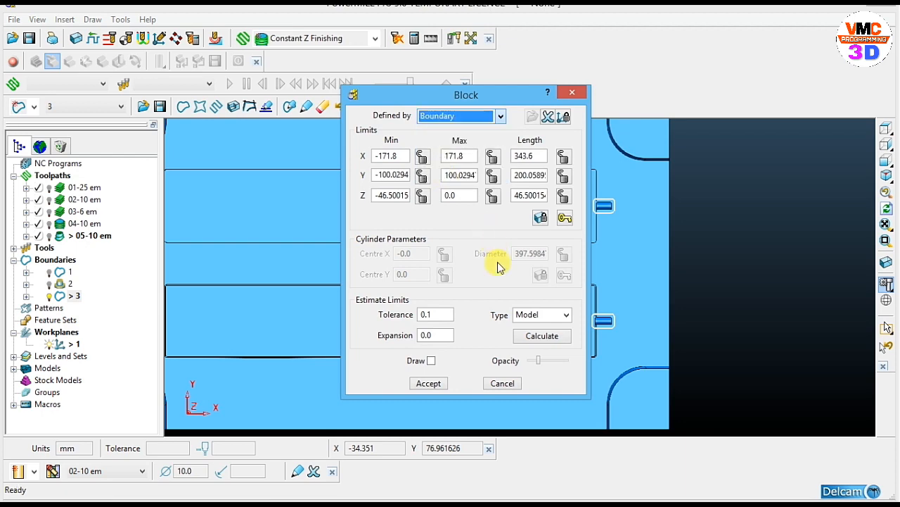
{"action": "left_click", "coordinate": [428, 383]}
{"action": "left_click", "coordinate": [53, 296]}
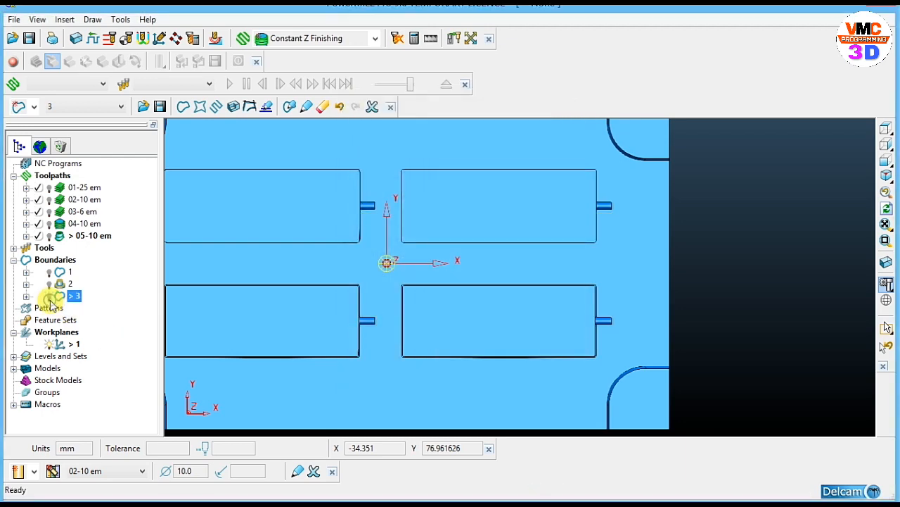
{"action": "middle_click_drag", "start_coordinate": [556, 281], "coordinate": [587, 187]}
Start a Raster Finishing toolpath and create a ball nosed tool of 6.0 mm diameter named 06-6 ball for it.
{"action": "left_click", "coordinate": [373, 38]}
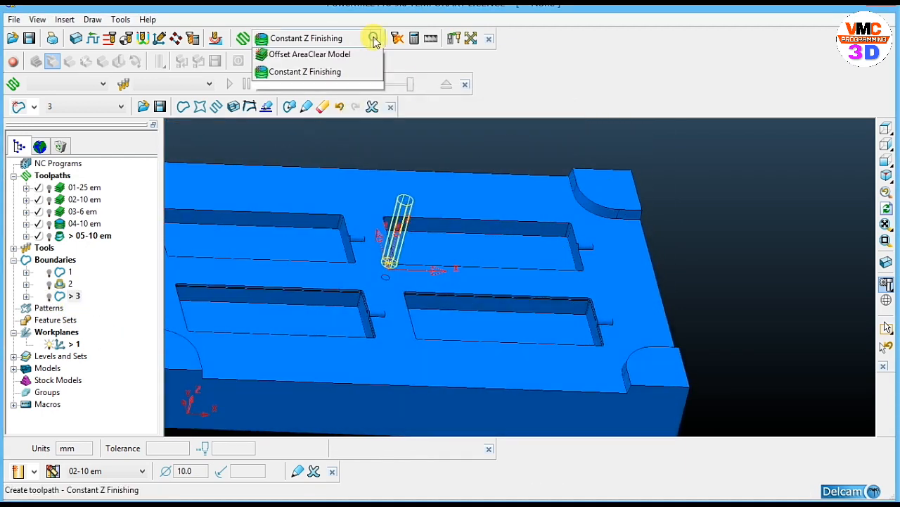
{"action": "left_click", "coordinate": [313, 127]}
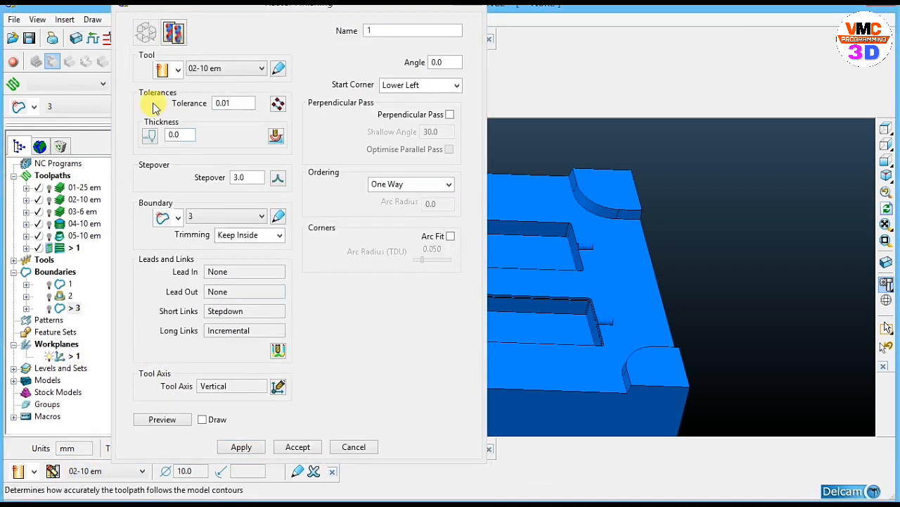
{"action": "left_click", "coordinate": [174, 68]}
{"action": "left_click", "coordinate": [163, 112]}
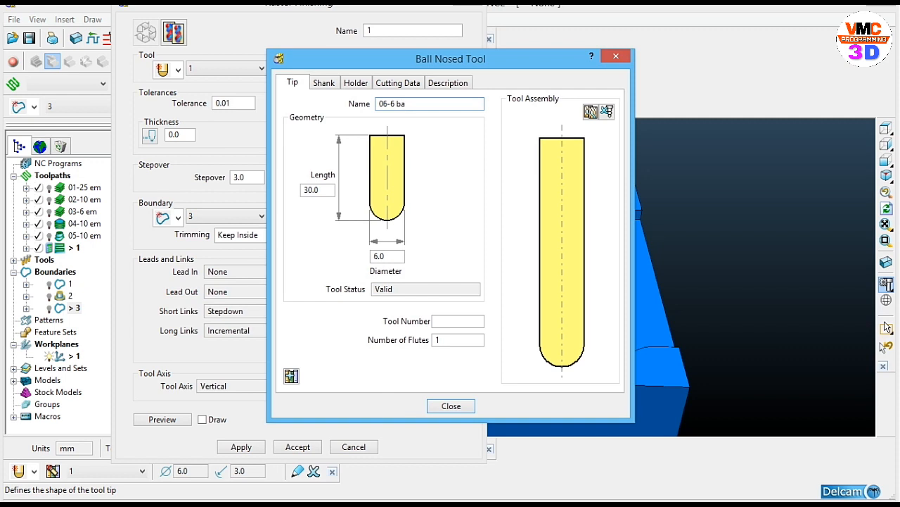
{"action": "type", "text": "ll"}
Copy the ball nosed tool's name, close the tool definition and name the raster toolpath 06-6 ball.
{"action": "left_click_drag", "start_coordinate": [413, 104], "coordinate": [370, 107]}
{"action": "key", "text": "ctrl+c"}
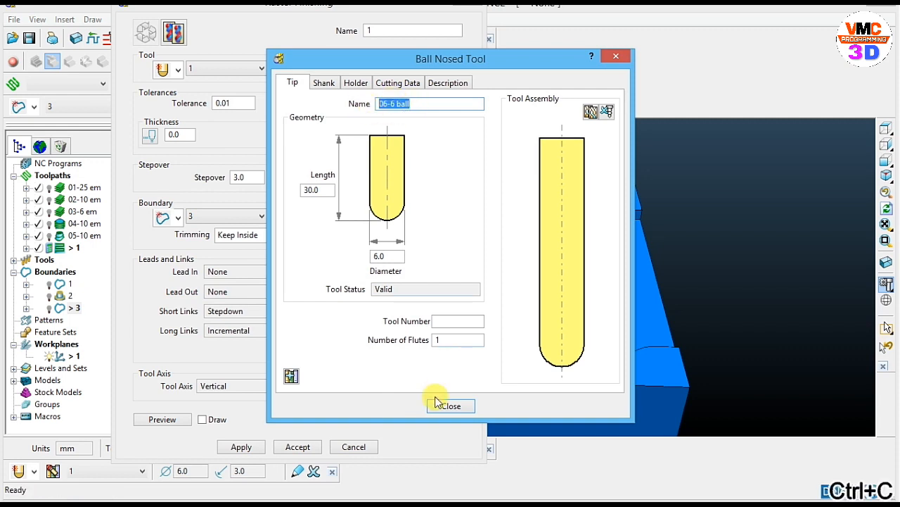
{"action": "left_click", "coordinate": [451, 406]}
{"action": "double_click", "coordinate": [367, 30]}
{"action": "key", "text": "ctrl+v"}
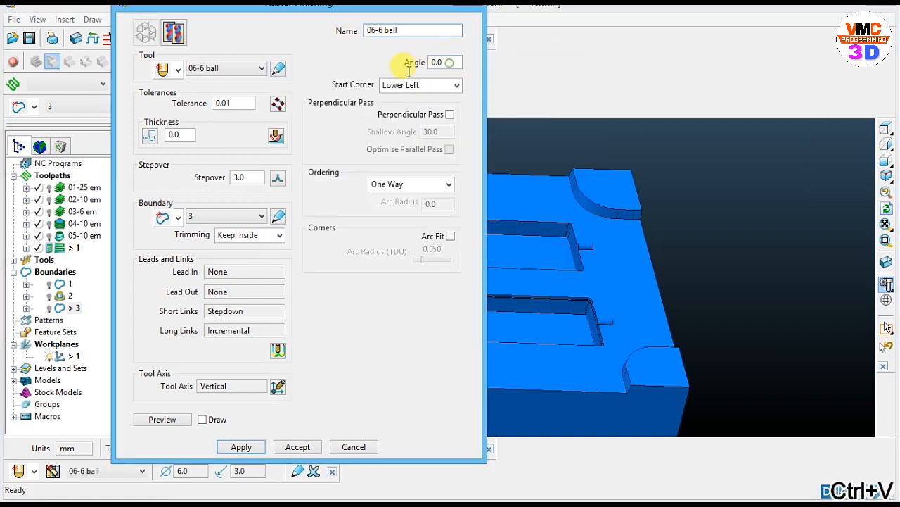
Set the raster toolpath to a 45° angle, Two Way ordering and a 0.1 stepover, with arc fitting enabled.
{"action": "type", "text": "45"}
{"action": "left_click", "coordinate": [371, 184]}
{"action": "left_click", "coordinate": [412, 221]}
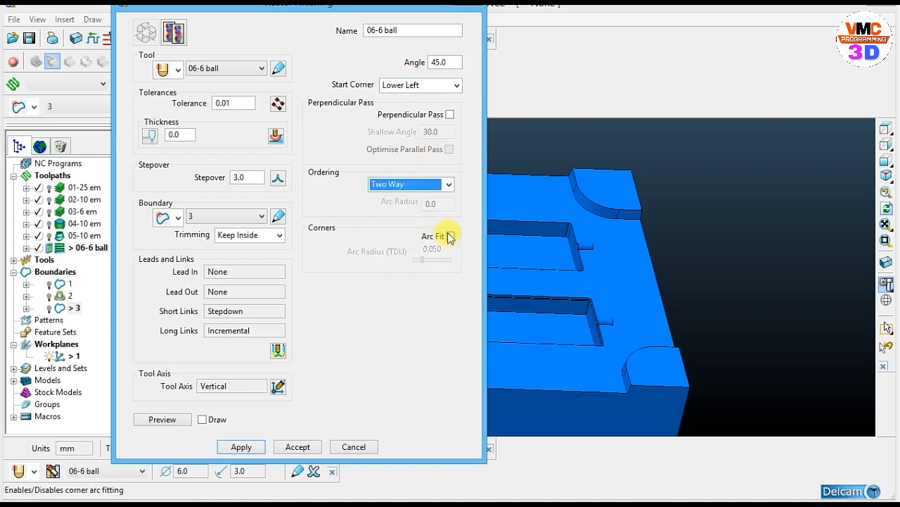
{"action": "left_click", "coordinate": [450, 235]}
{"action": "double_click", "coordinate": [233, 178]}
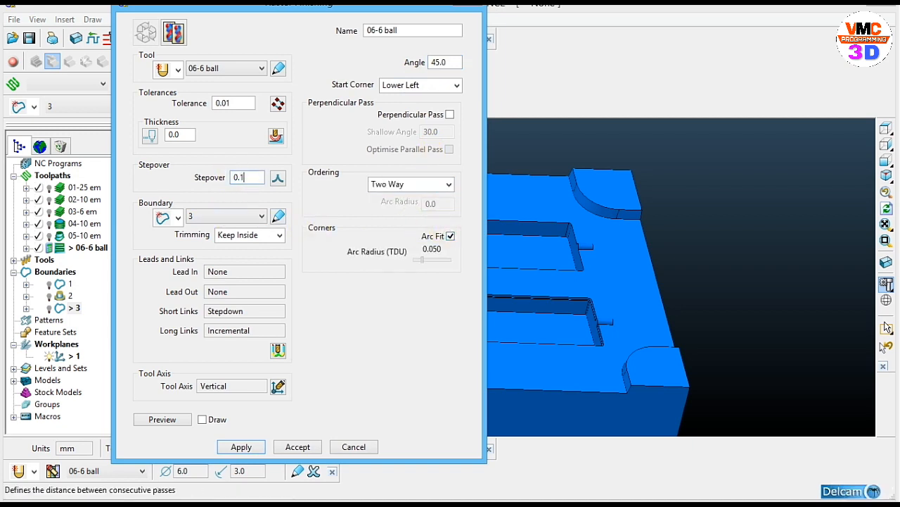
Remove the boundary from the raster toolpath's settings, calculate the toolpath and close the form.
{"action": "left_click", "coordinate": [219, 217]}
{"action": "left_click", "coordinate": [219, 237]}
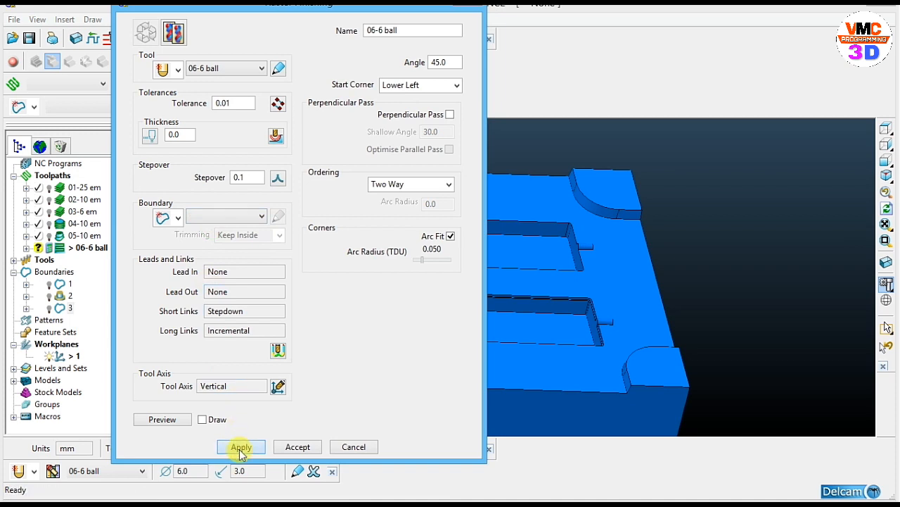
{"action": "left_click", "coordinate": [239, 449]}
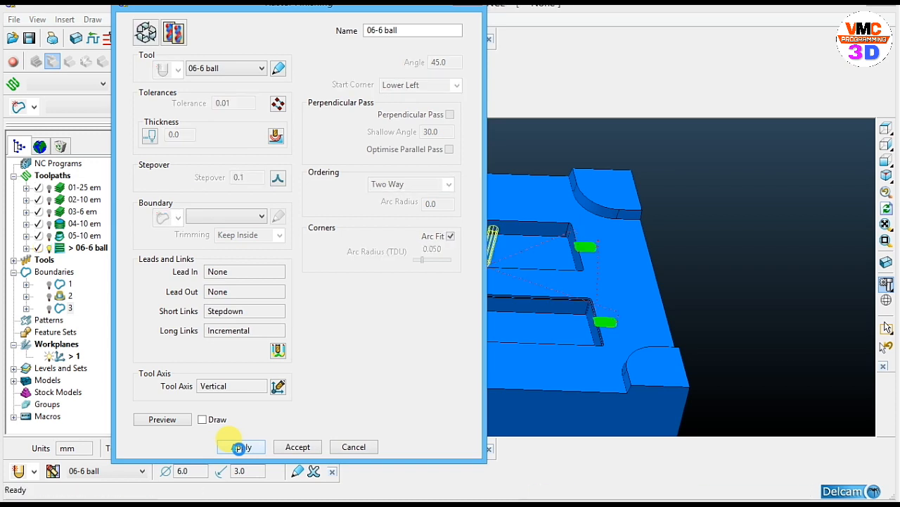
{"action": "left_click", "coordinate": [239, 447]}
{"action": "left_click", "coordinate": [353, 447]}
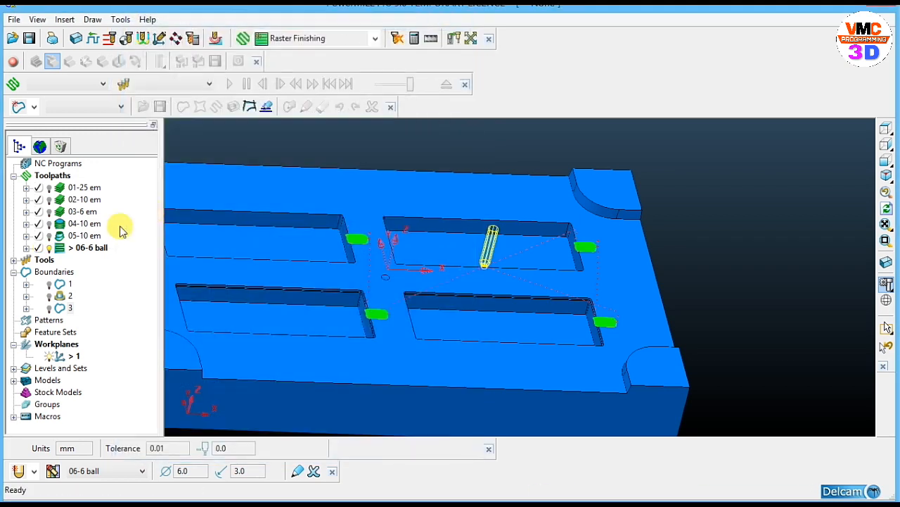
Activate the 04-10 em toolpath and hide the shaded model around its runner slot passes.
{"action": "right_click", "coordinate": [90, 223]}
{"action": "left_click", "coordinate": [125, 145]}
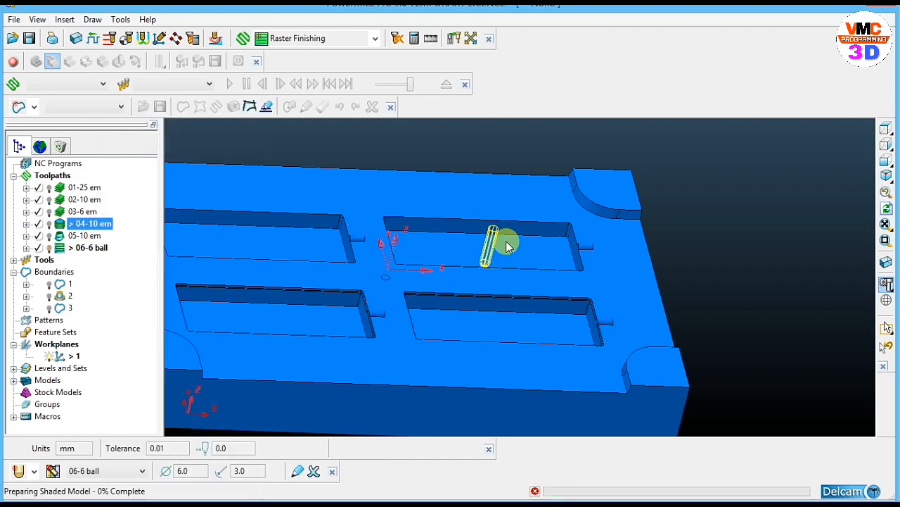
{"action": "scroll", "coordinate": [752, 262], "scroll_direction": "up", "scroll_amount": 4}
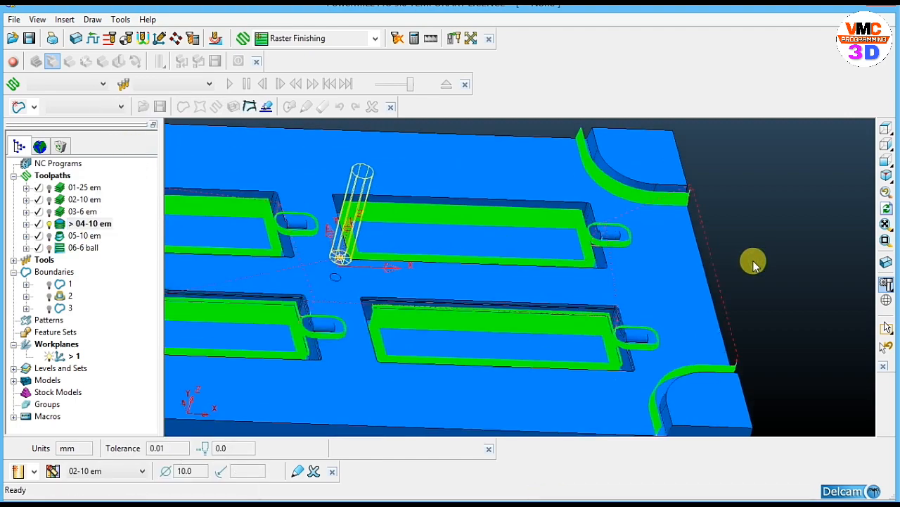
{"action": "scroll", "coordinate": [621, 331], "scroll_direction": "up", "scroll_amount": 5}
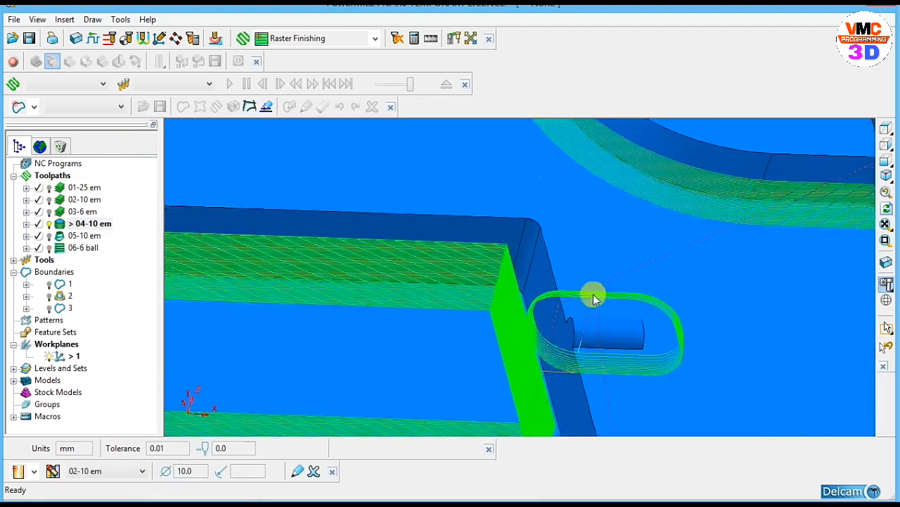
{"action": "scroll", "coordinate": [595, 292], "scroll_direction": "up", "scroll_amount": 1}
{"action": "left_click", "coordinate": [885, 283]}
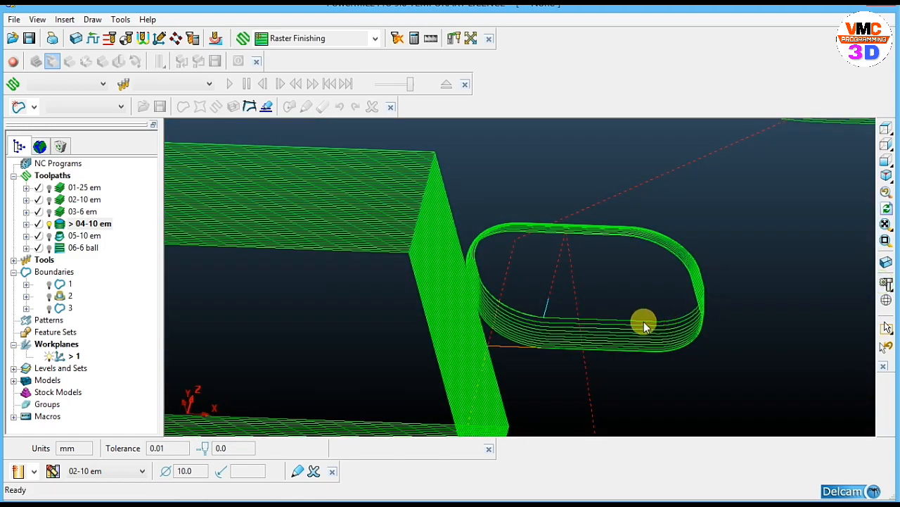
Delete the upper passes around the runner slots from the 04-10 em toolpath and show the shaded model again.
{"action": "scroll", "coordinate": [648, 332], "scroll_direction": "down", "scroll_amount": 4}
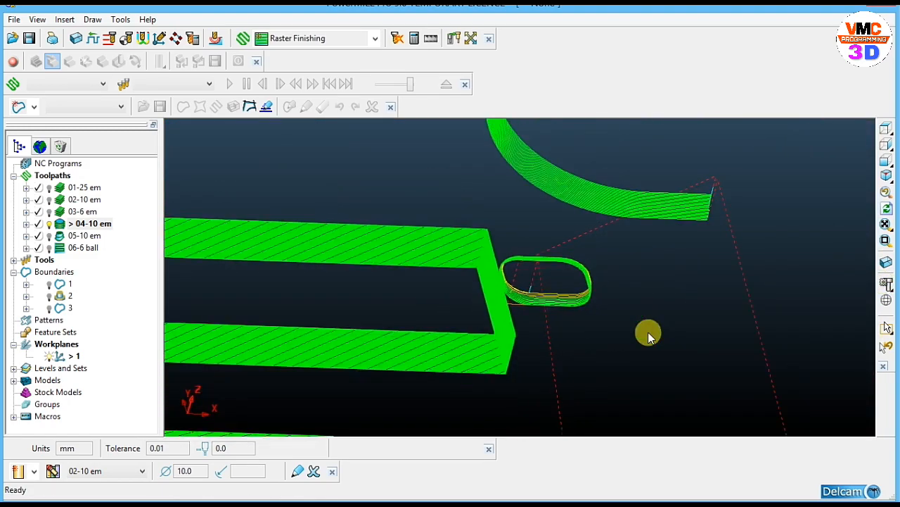
{"action": "scroll", "coordinate": [648, 332], "scroll_direction": "up", "scroll_amount": 4}
{"action": "scroll", "coordinate": [624, 325], "scroll_direction": "down", "scroll_amount": 4}
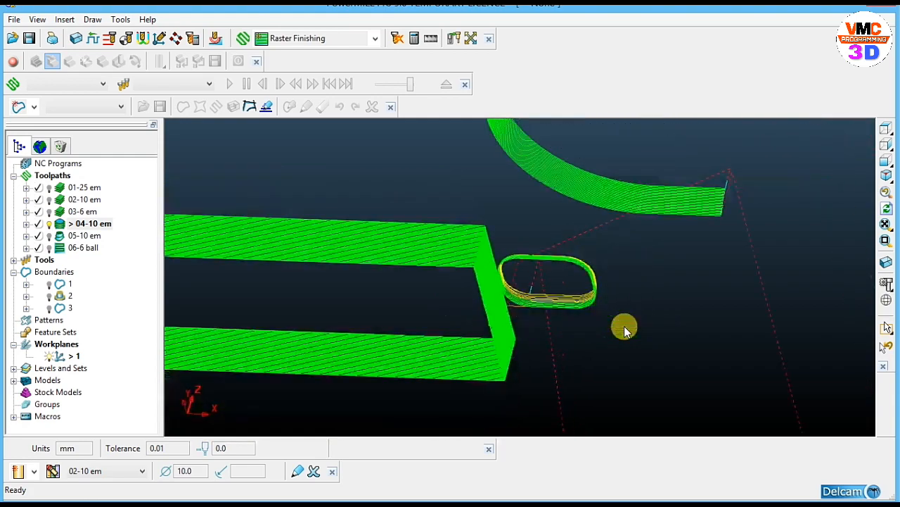
{"action": "scroll", "coordinate": [586, 272], "scroll_direction": "up", "scroll_amount": 3}
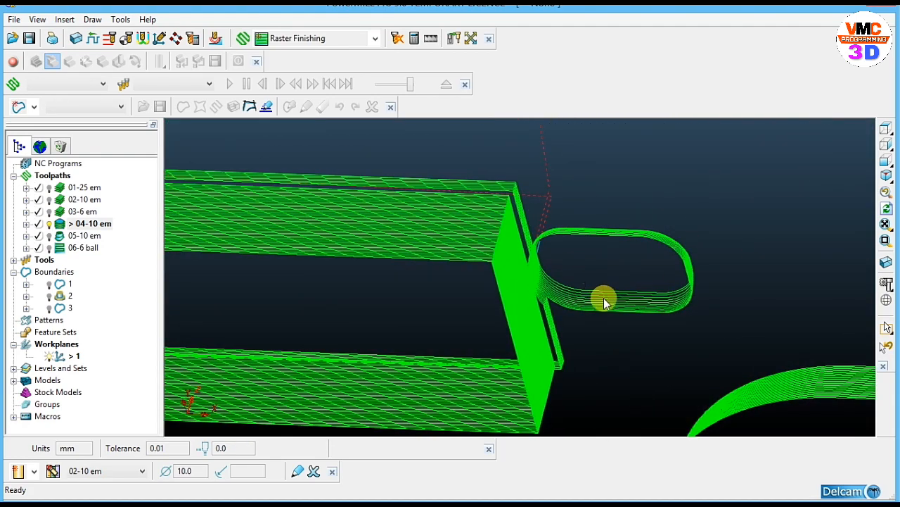
{"action": "scroll", "coordinate": [599, 299], "scroll_direction": "down", "scroll_amount": 5}
{"action": "scroll", "coordinate": [619, 313], "scroll_direction": "up", "scroll_amount": 5}
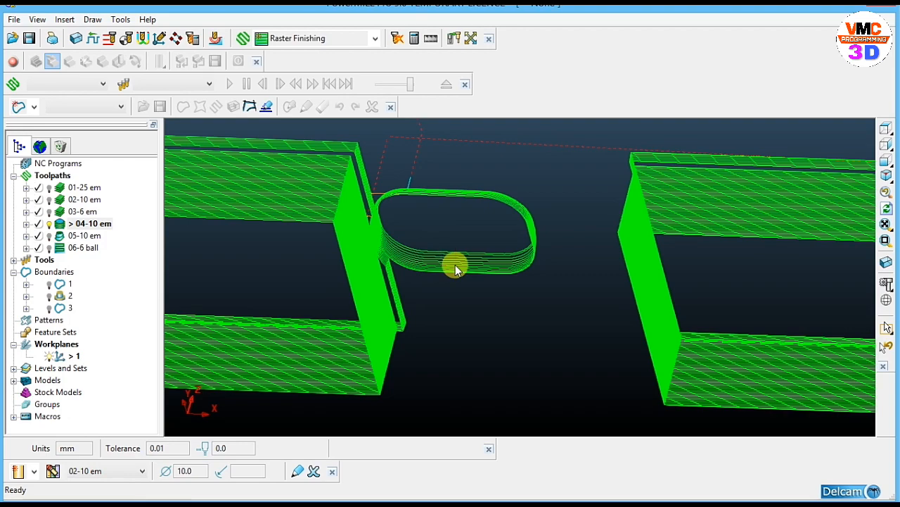
{"action": "scroll", "coordinate": [456, 265], "scroll_direction": "down", "scroll_amount": 4}
{"action": "scroll", "coordinate": [519, 267], "scroll_direction": "up", "scroll_amount": 5}
{"action": "scroll", "coordinate": [521, 273], "scroll_direction": "up", "scroll_amount": 3}
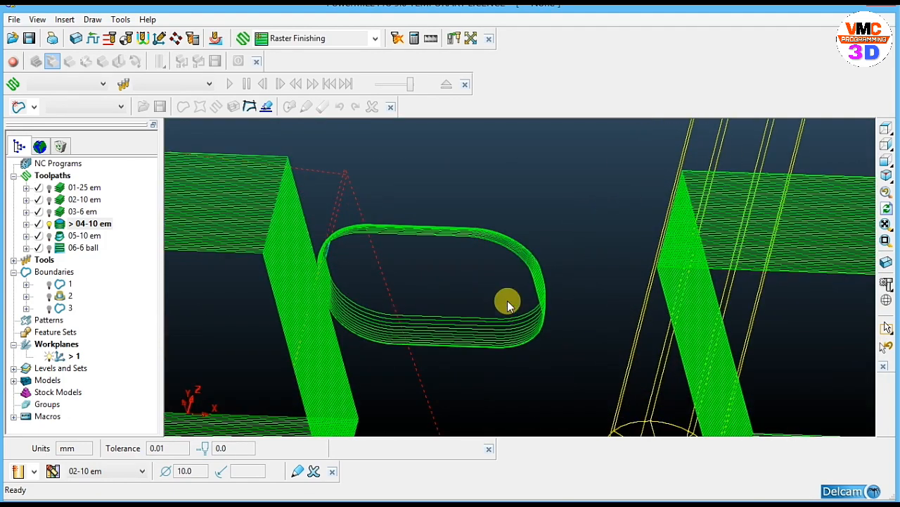
{"action": "left_click", "coordinate": [505, 334]}
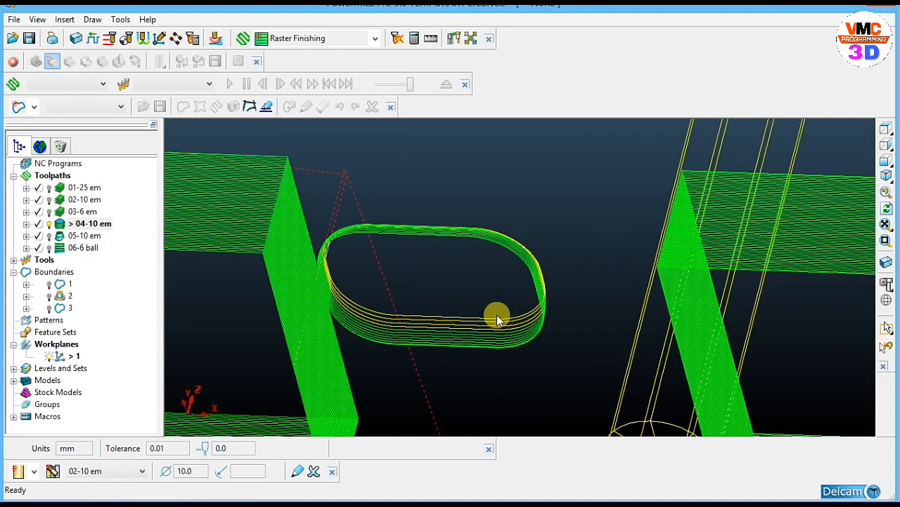
{"action": "right_click", "coordinate": [502, 327]}
{"action": "mouse_move", "coordinate": [529, 438]}
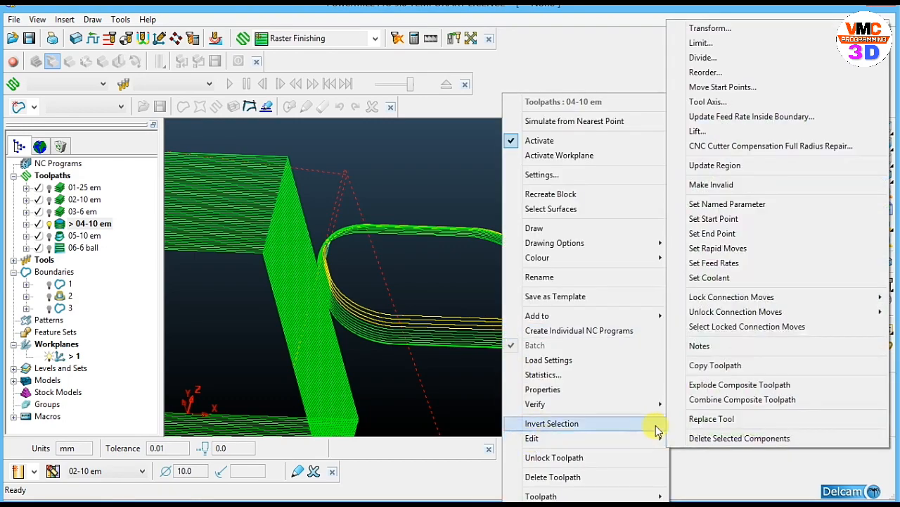
{"action": "left_click", "coordinate": [739, 438]}
{"action": "scroll", "coordinate": [574, 295], "scroll_direction": "down", "scroll_amount": 5}
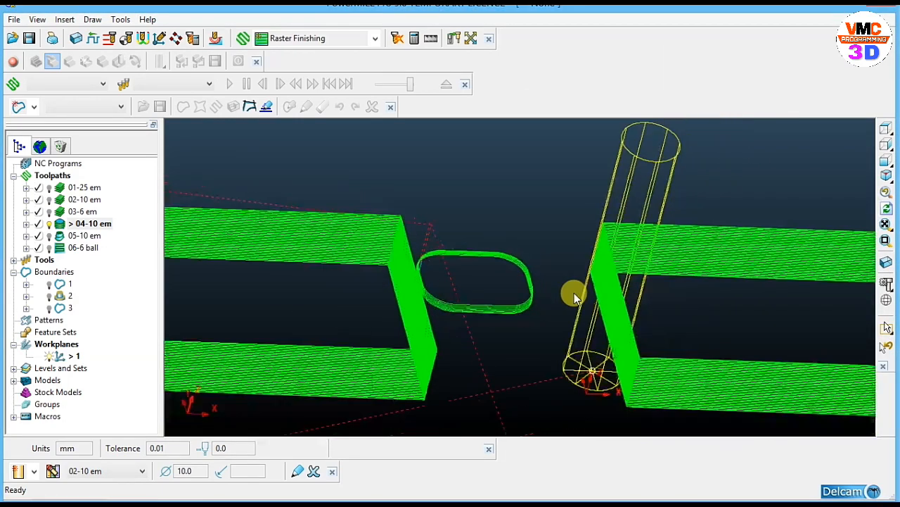
{"action": "scroll", "coordinate": [575, 293], "scroll_direction": "down", "scroll_amount": 5}
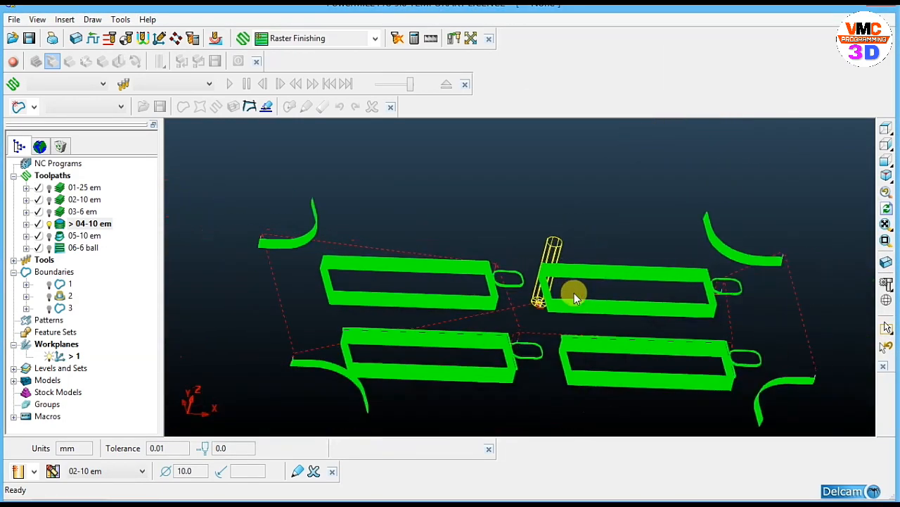
{"action": "left_click", "coordinate": [885, 284]}
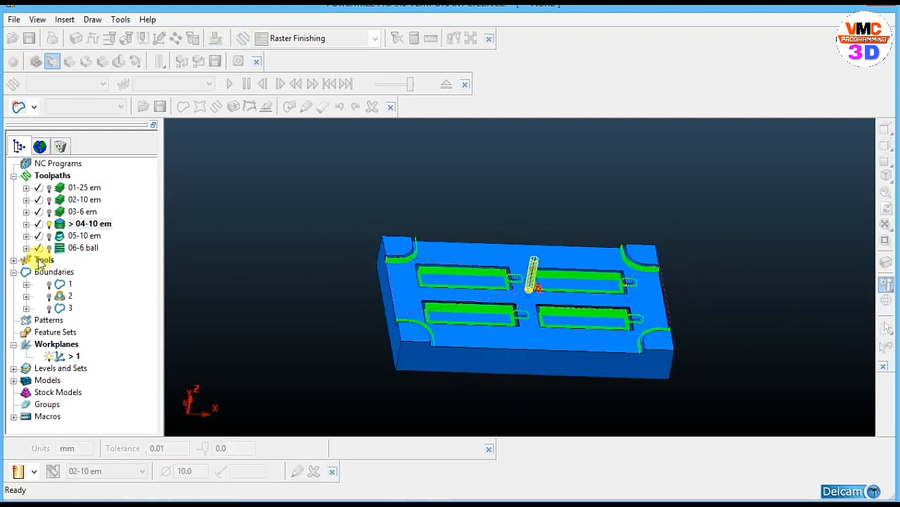
Create a rest boundary using tool 03-6 em with 02-10 em as the reference tool.
{"action": "right_click", "coordinate": [43, 272]}
{"action": "mouse_move", "coordinate": [184, 83]}
{"action": "left_click", "coordinate": [234, 98]}
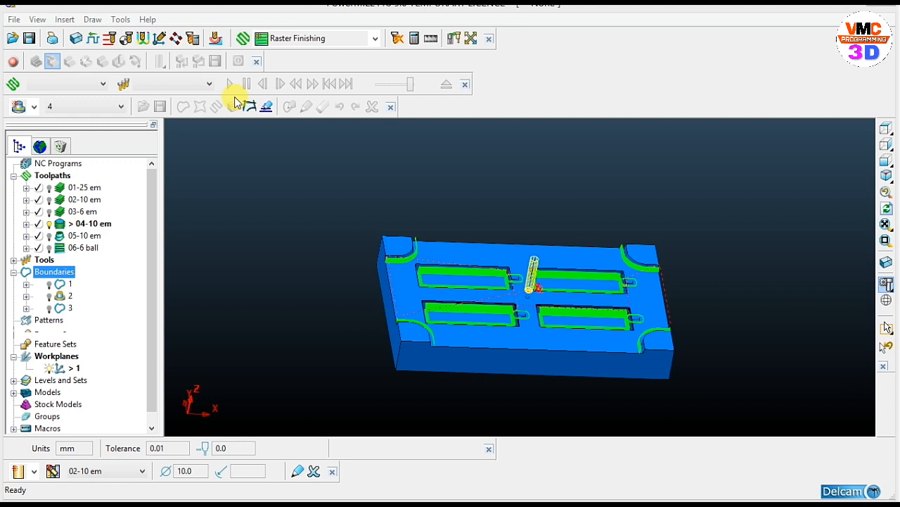
{"action": "left_click", "coordinate": [278, 225]}
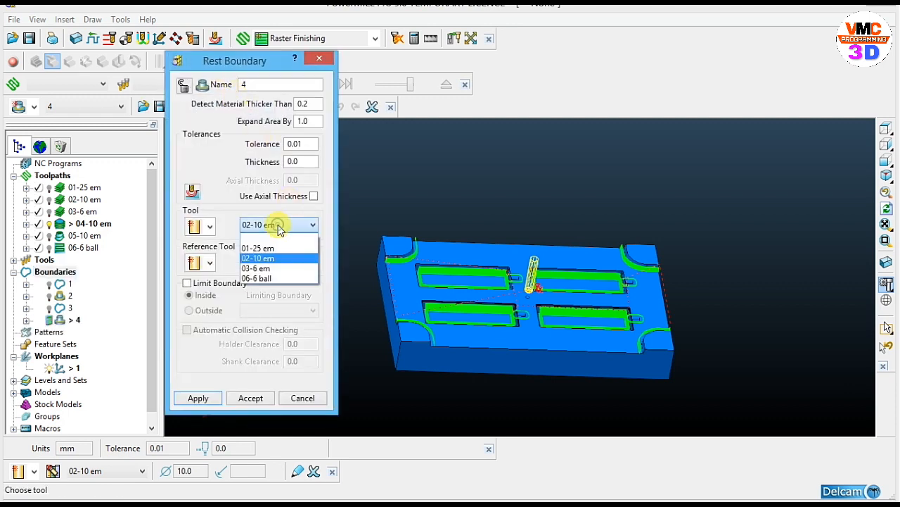
{"action": "left_click", "coordinate": [270, 268]}
{"action": "left_click", "coordinate": [271, 262]}
{"action": "left_click", "coordinate": [262, 294]}
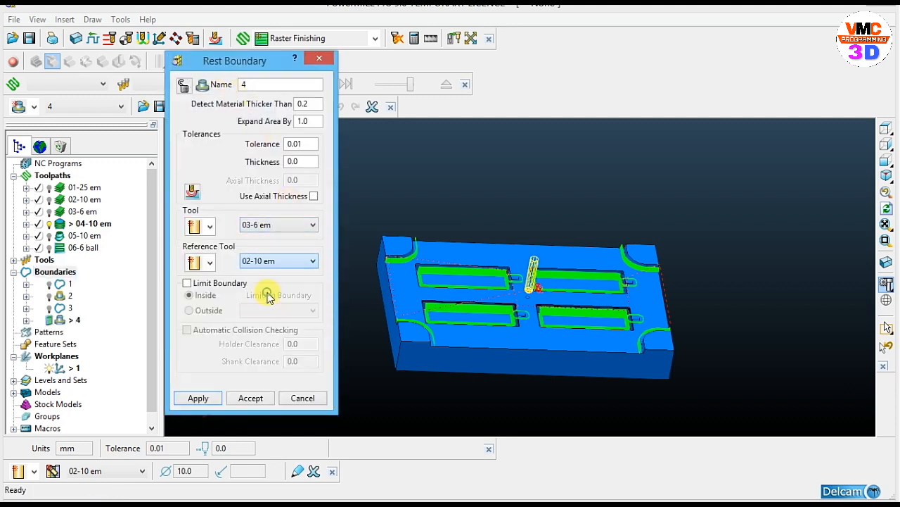
Calculate and accept the rest boundary, and hide the 04-10 em toolpath.
{"action": "left_click", "coordinate": [238, 398]}
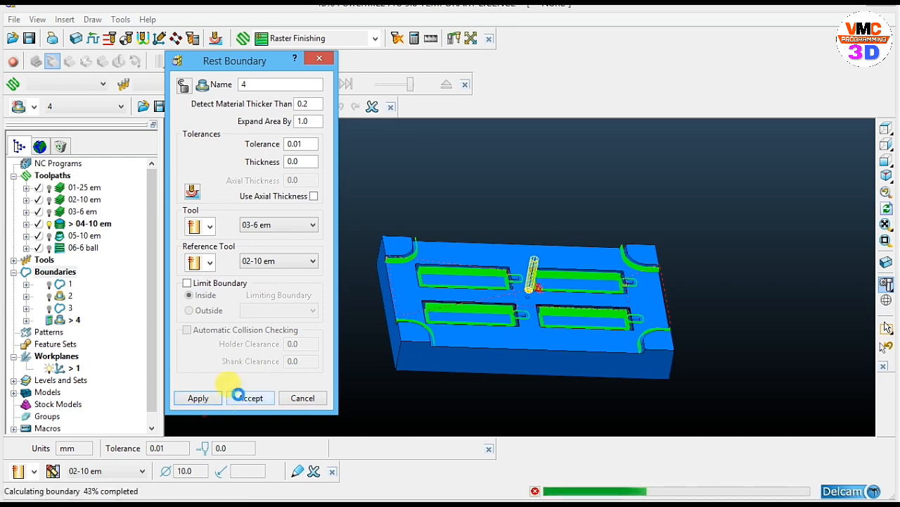
{"action": "left_click", "coordinate": [242, 398]}
{"action": "left_click", "coordinate": [49, 224]}
{"action": "middle_click_drag", "start_coordinate": [603, 238], "coordinate": [567, 285]}
Start a Constant Z Finishing toolpath with tool 03-6 em and name it 07-6 em.
{"action": "left_click", "coordinate": [375, 38]}
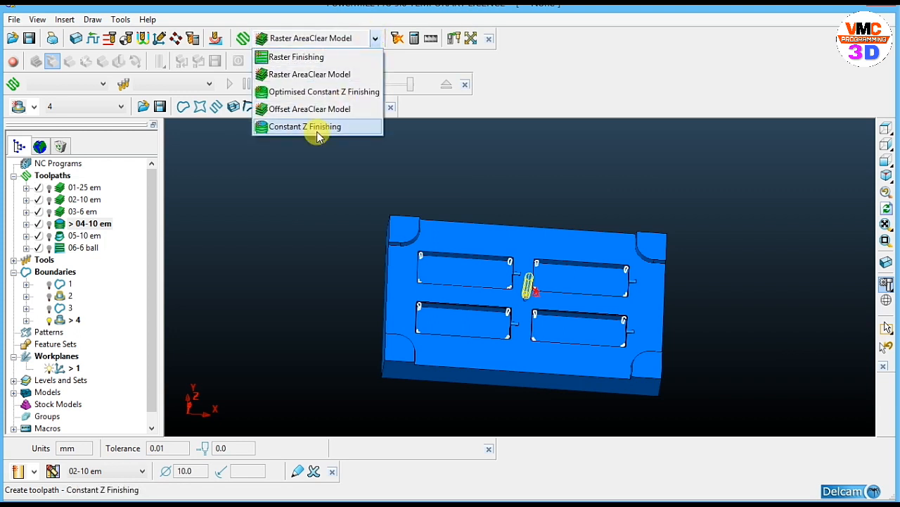
{"action": "left_click", "coordinate": [318, 135]}
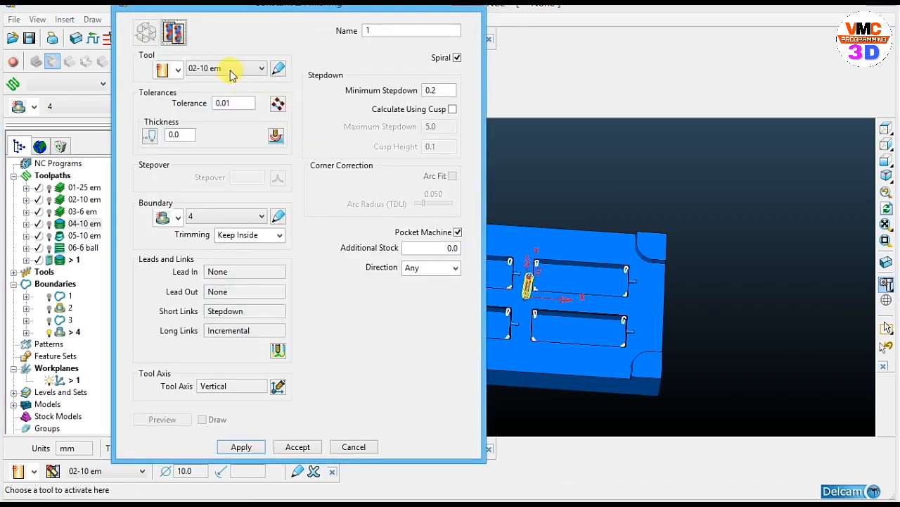
{"action": "left_click", "coordinate": [232, 69]}
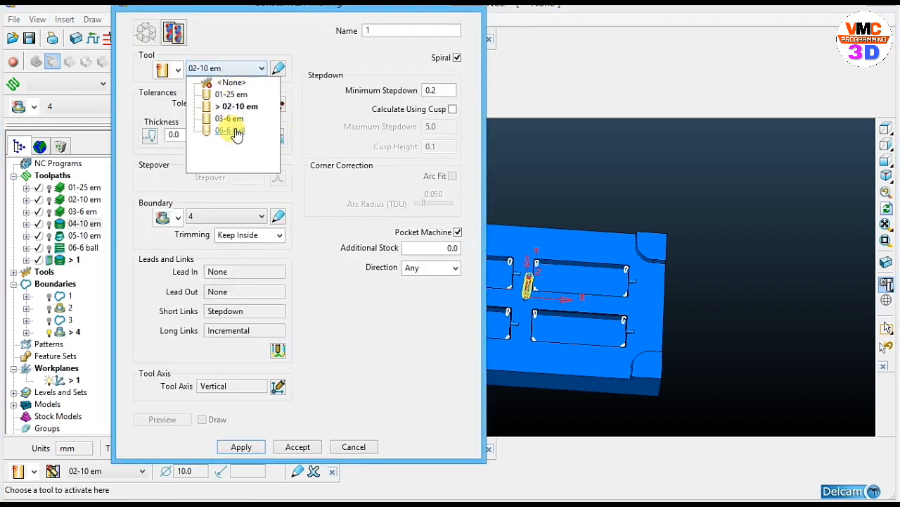
{"action": "left_click", "coordinate": [232, 119]}
{"action": "double_click", "coordinate": [368, 30]}
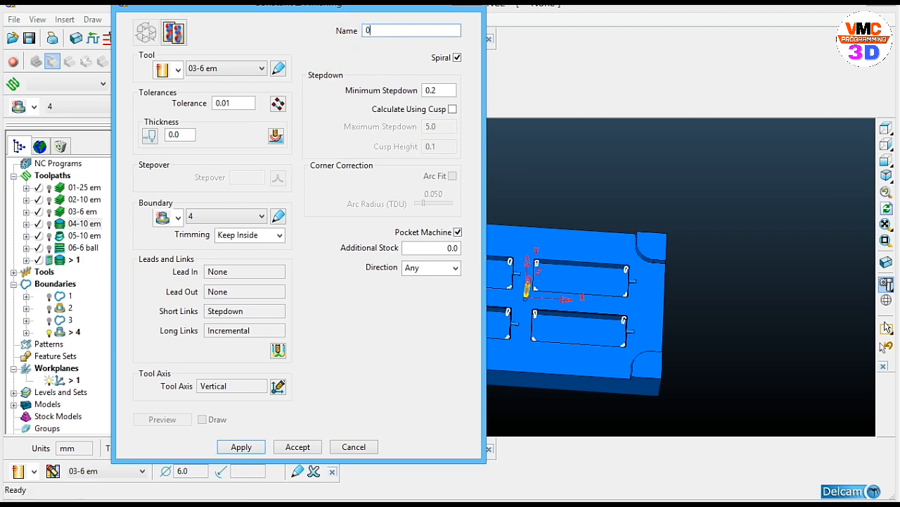
{"action": "type", "text": "07-6 em"}
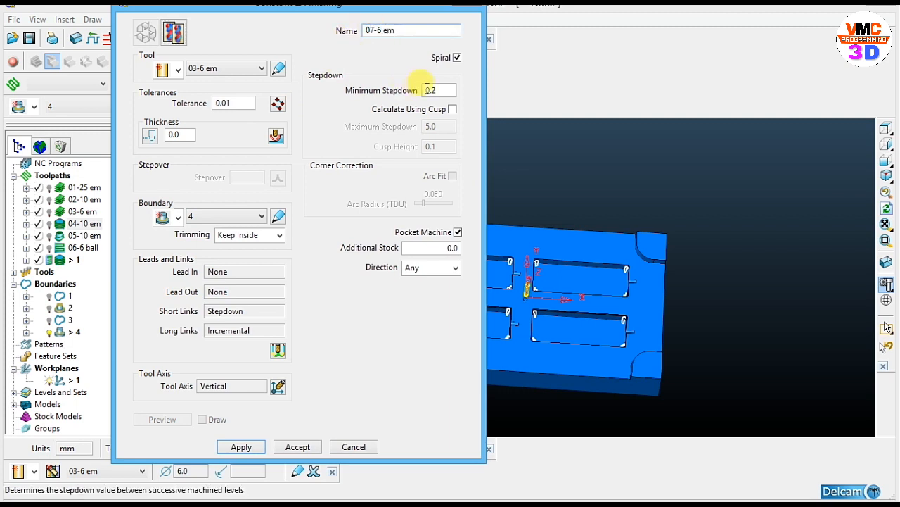
Set the minimum stepdown to 0.12, calculate the Constant Z toolpath and inspect it in the pocket corners.
{"action": "double_click", "coordinate": [428, 90]}
{"action": "type", "text": "0.121"}
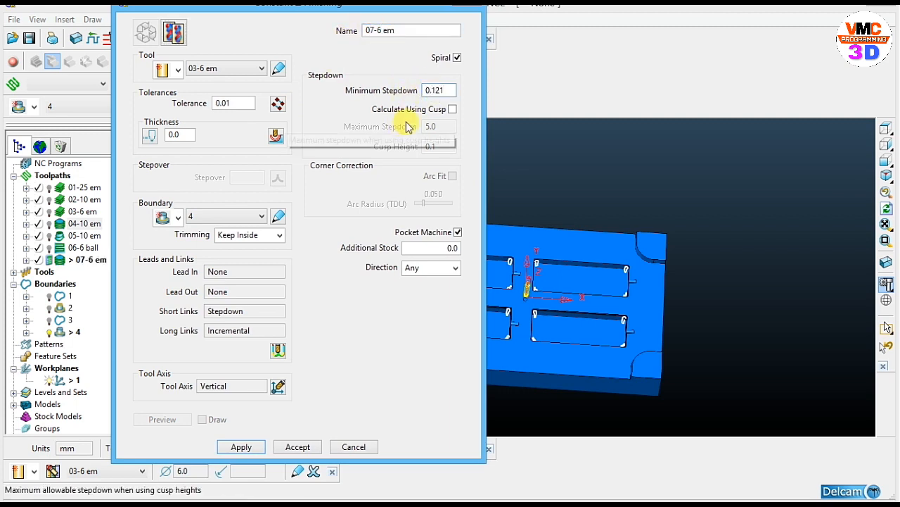
{"action": "key", "text": "BackSpace"}
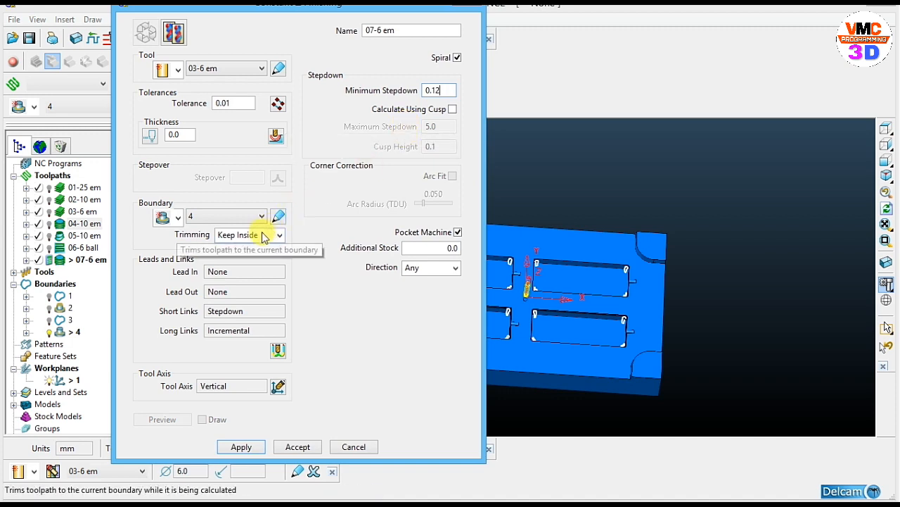
{"action": "left_click", "coordinate": [241, 448]}
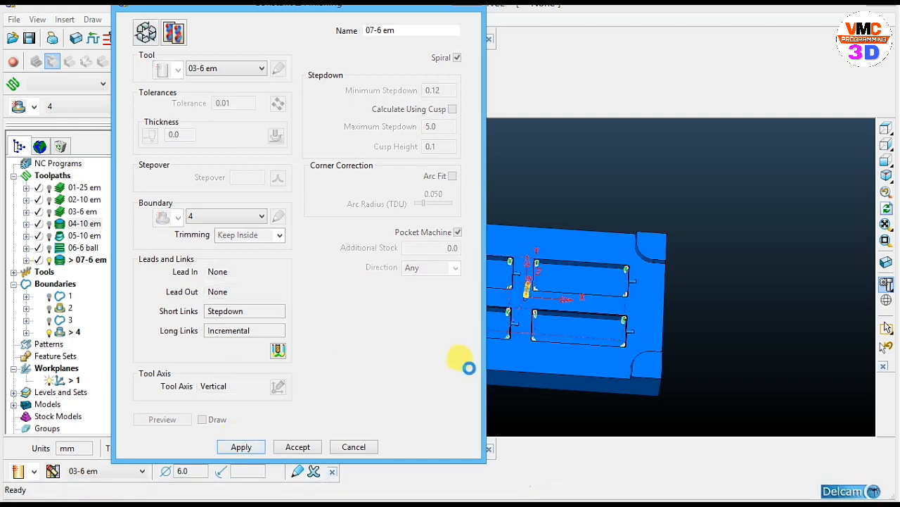
{"action": "scroll", "coordinate": [593, 363], "scroll_direction": "up", "scroll_amount": 6}
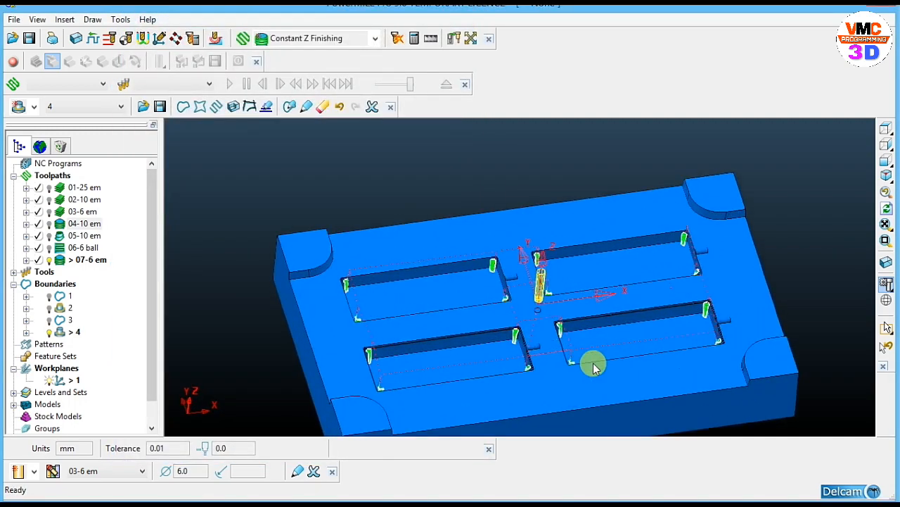
Switch the machining simulation to rainbow shading and simulate the 01-25 em roughing toolpath on the stock block.
{"action": "scroll", "coordinate": [581, 265], "scroll_direction": "down", "scroll_amount": 8}
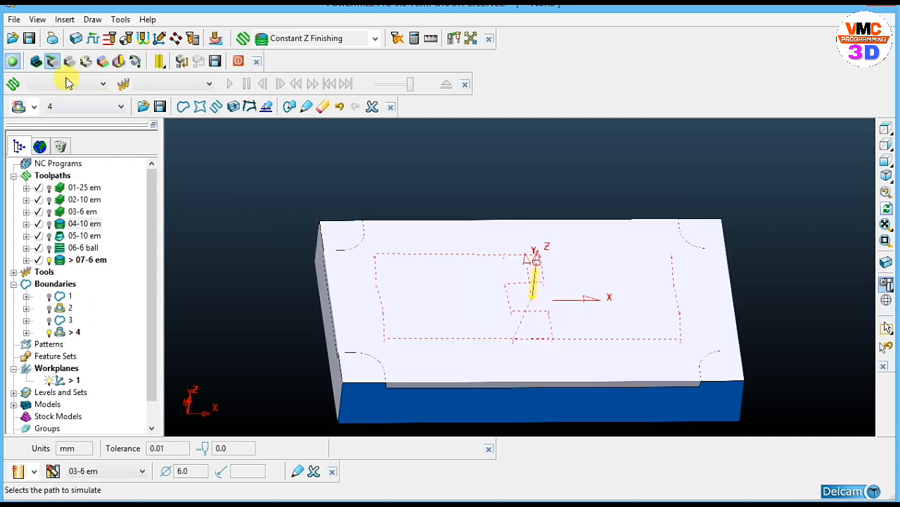
{"action": "left_click", "coordinate": [102, 62]}
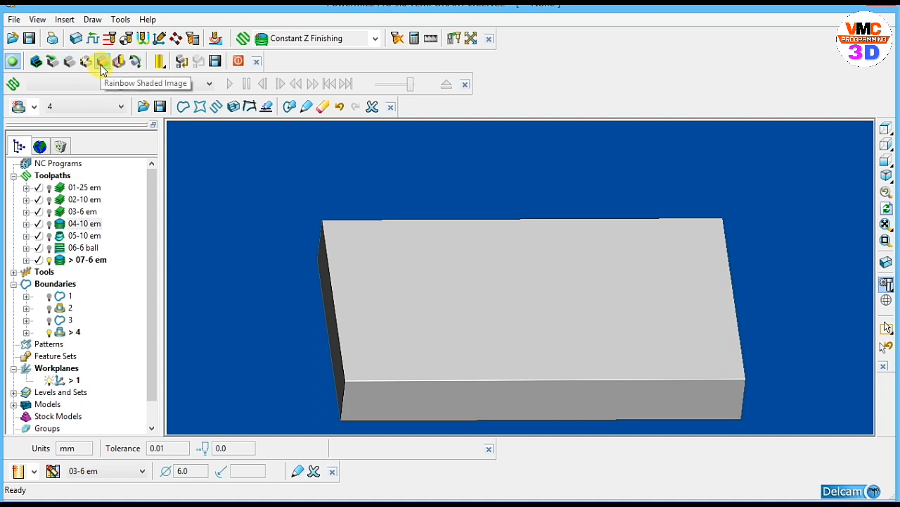
{"action": "left_click", "coordinate": [81, 85]}
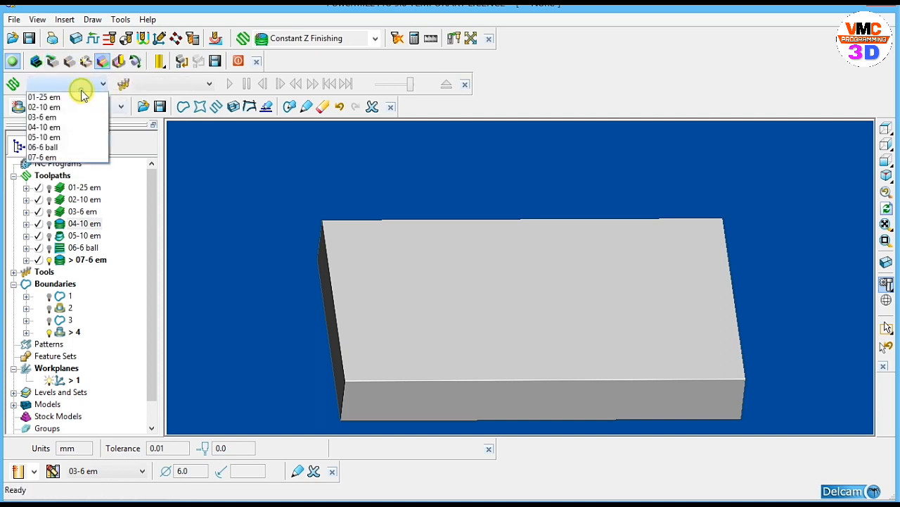
{"action": "left_click", "coordinate": [67, 98]}
{"action": "left_click", "coordinate": [232, 84]}
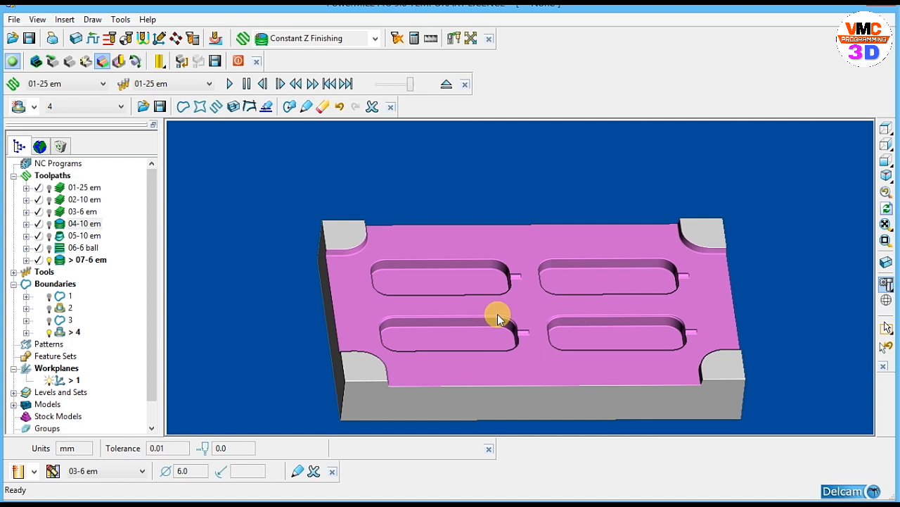
Simulate the 02-10 em and 03-6 em toolpaths on the roughed block and expand the tool list.
{"action": "left_click", "coordinate": [103, 83]}
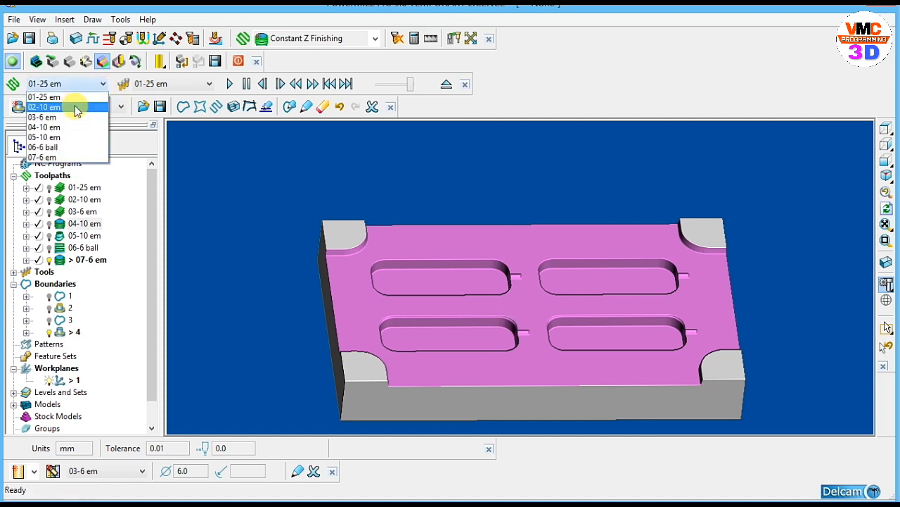
{"action": "left_click", "coordinate": [73, 107]}
{"action": "left_click", "coordinate": [229, 83]}
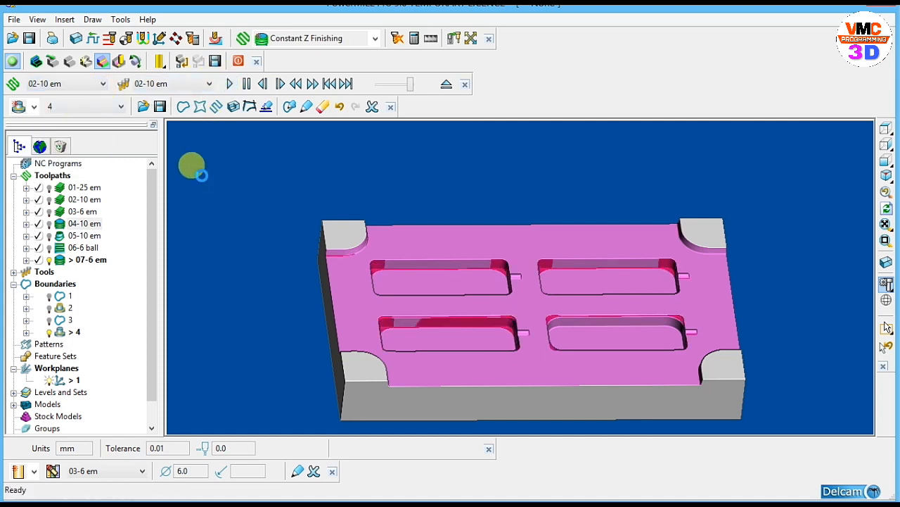
{"action": "left_click", "coordinate": [103, 83]}
{"action": "left_click", "coordinate": [42, 115]}
{"action": "double_click", "coordinate": [53, 274]}
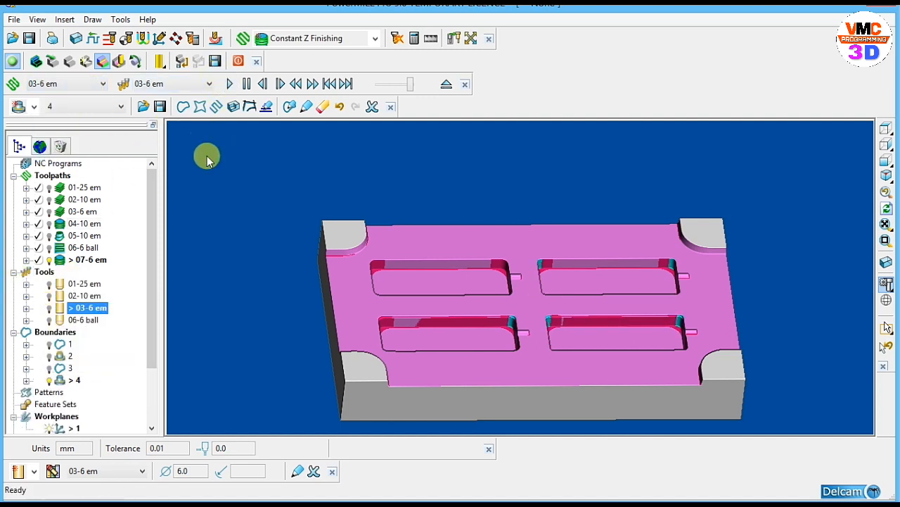
Simulate the 04-10 em and 05-10 em finishing toolpaths on the block.
{"action": "left_click", "coordinate": [75, 84]}
{"action": "left_click", "coordinate": [42, 126]}
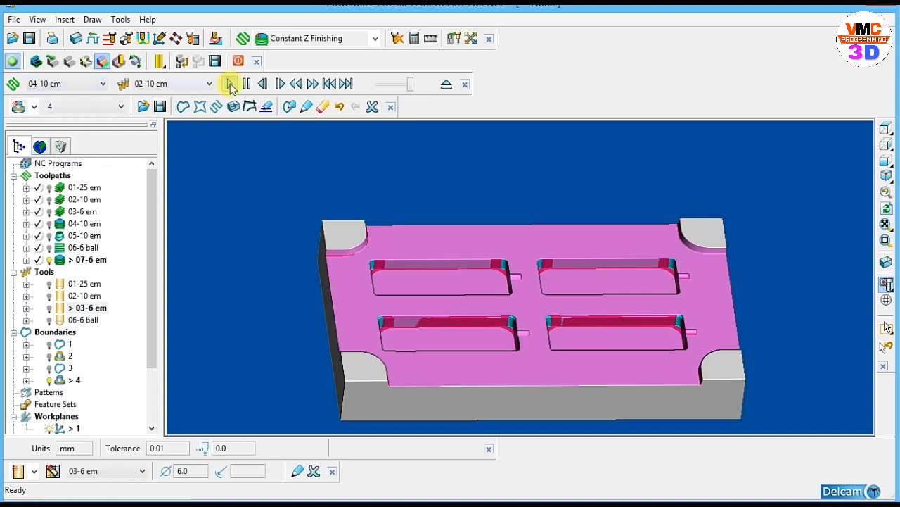
{"action": "left_click", "coordinate": [230, 83]}
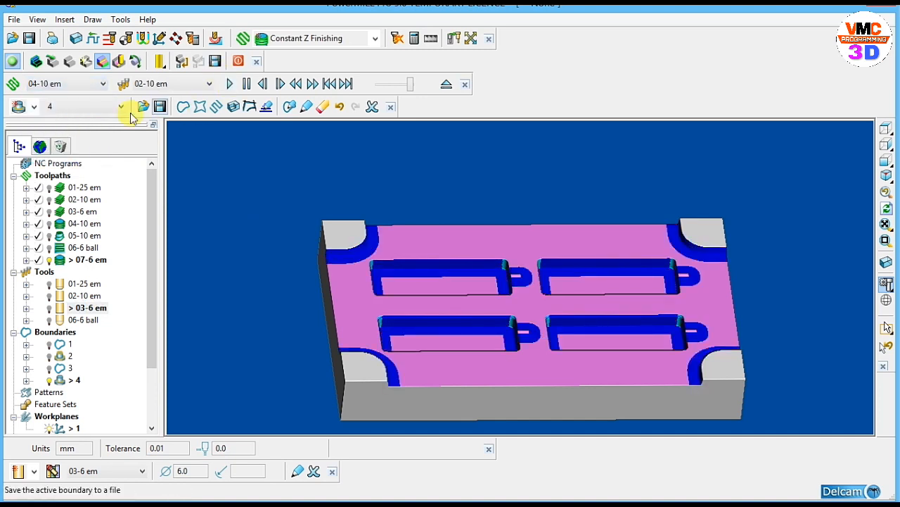
{"action": "left_click", "coordinate": [70, 84]}
{"action": "left_click", "coordinate": [68, 137]}
{"action": "left_click", "coordinate": [229, 83]}
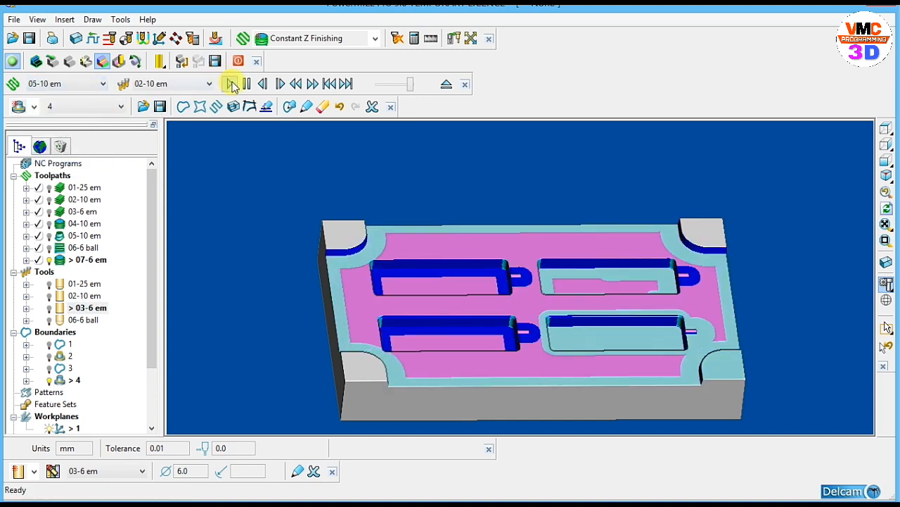
Simulate the 06-6 ball slot toolpath and the 07-6 em corner toolpath.
{"action": "left_click", "coordinate": [75, 84]}
{"action": "left_click", "coordinate": [42, 147]}
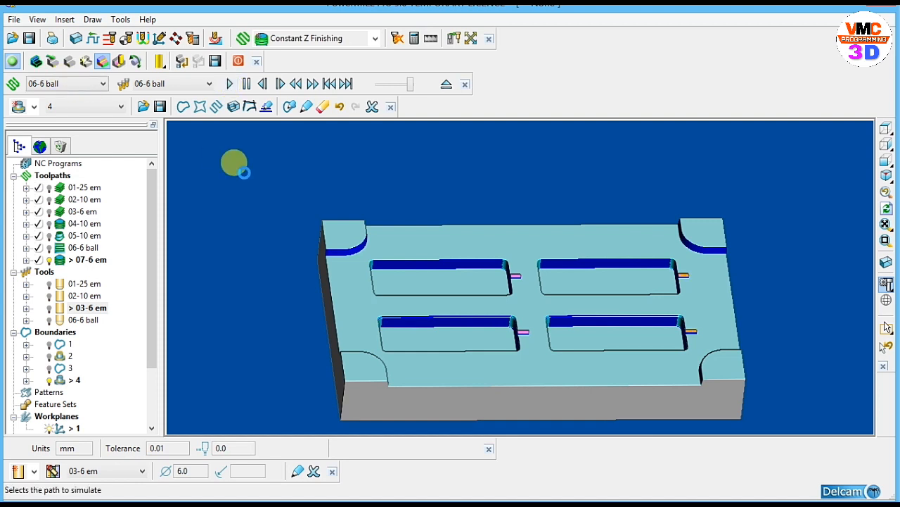
{"action": "left_click", "coordinate": [70, 84]}
{"action": "left_click", "coordinate": [42, 159]}
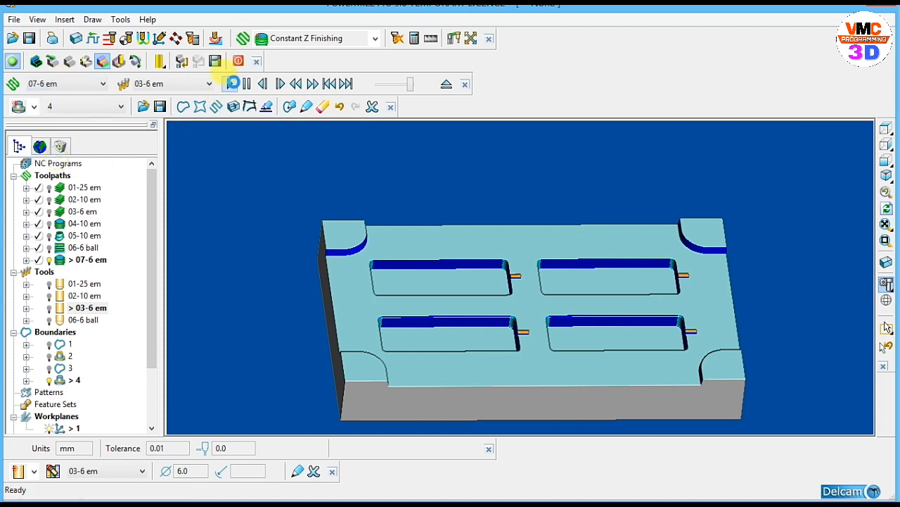